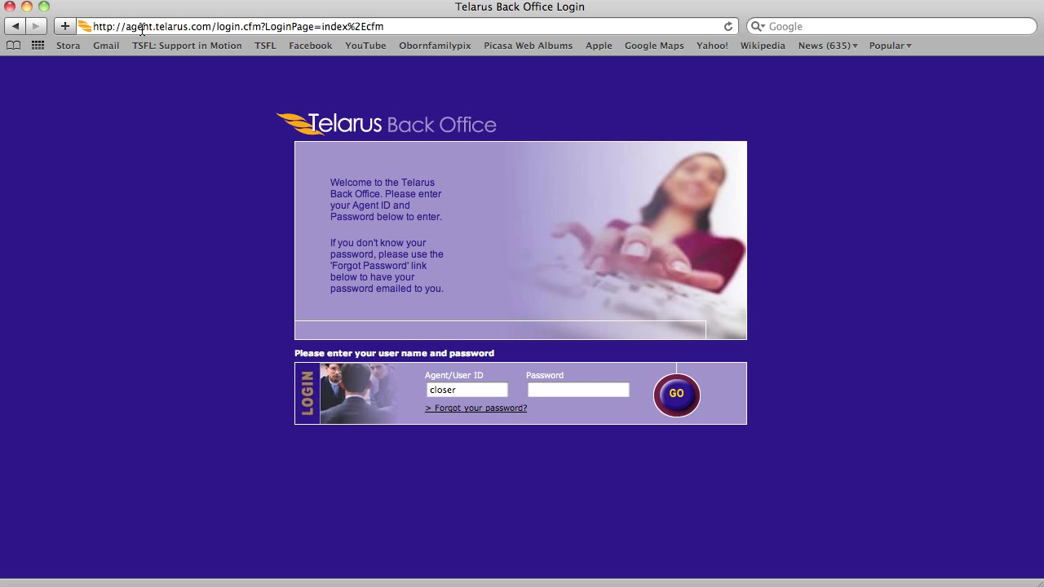
Log in to the agent account by entering the account password alongside the agent ID
left_click_drag(125, 27, 160, 22)
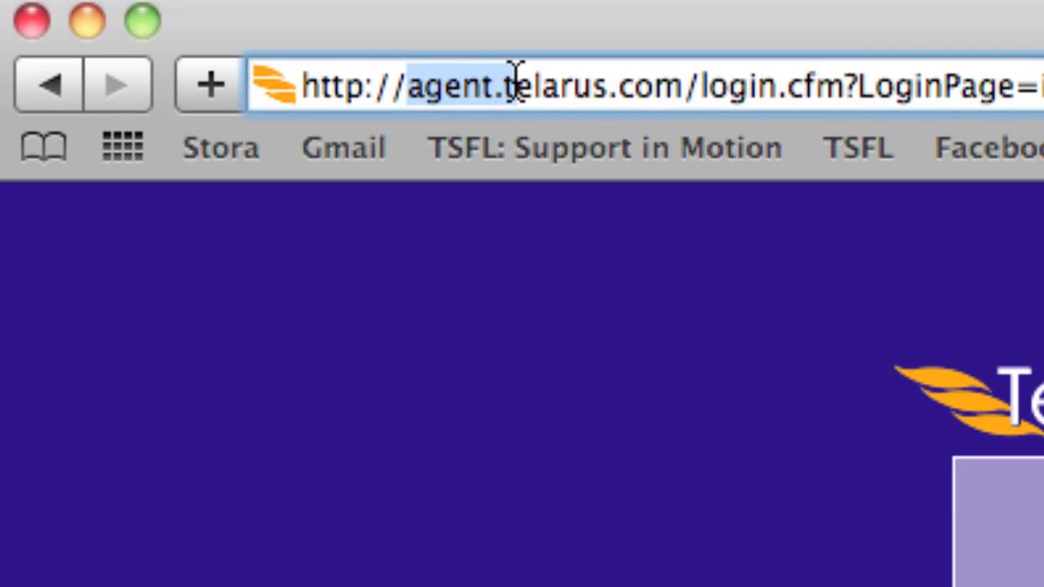
left_click_drag(516, 82, 683, 82)
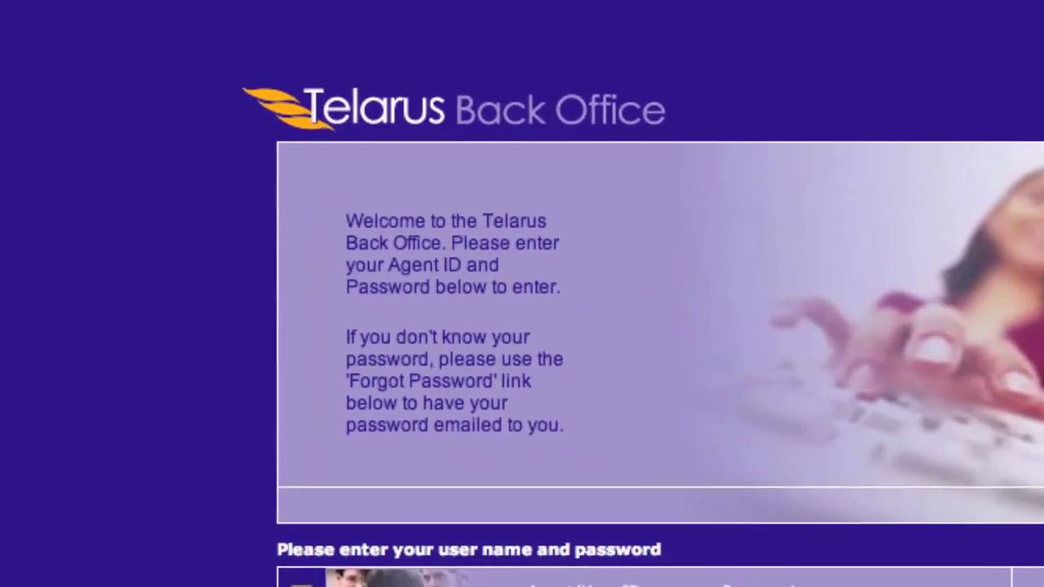
left_click(677, 547)
type("passwo")
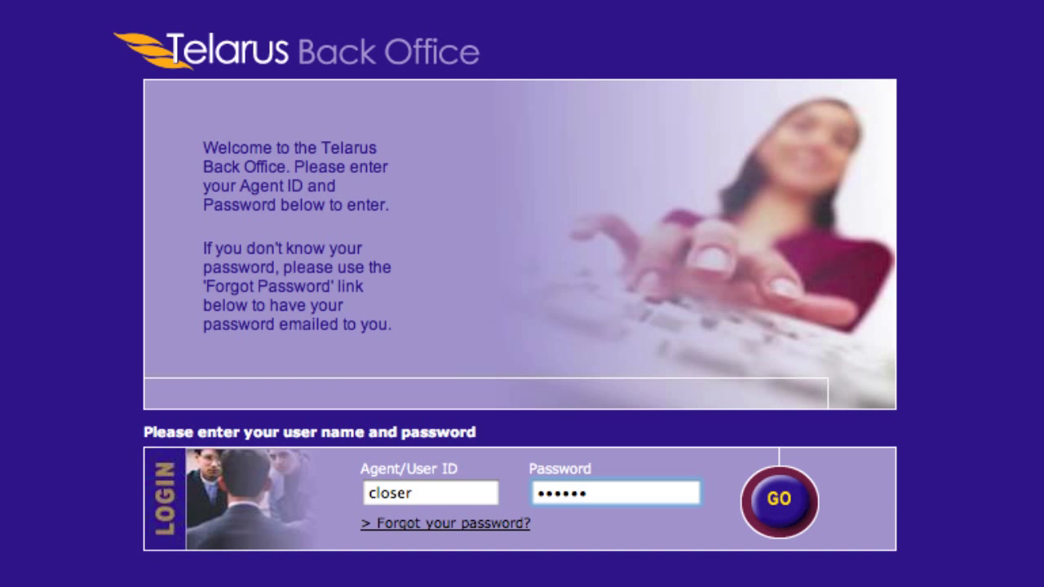
type("rd")
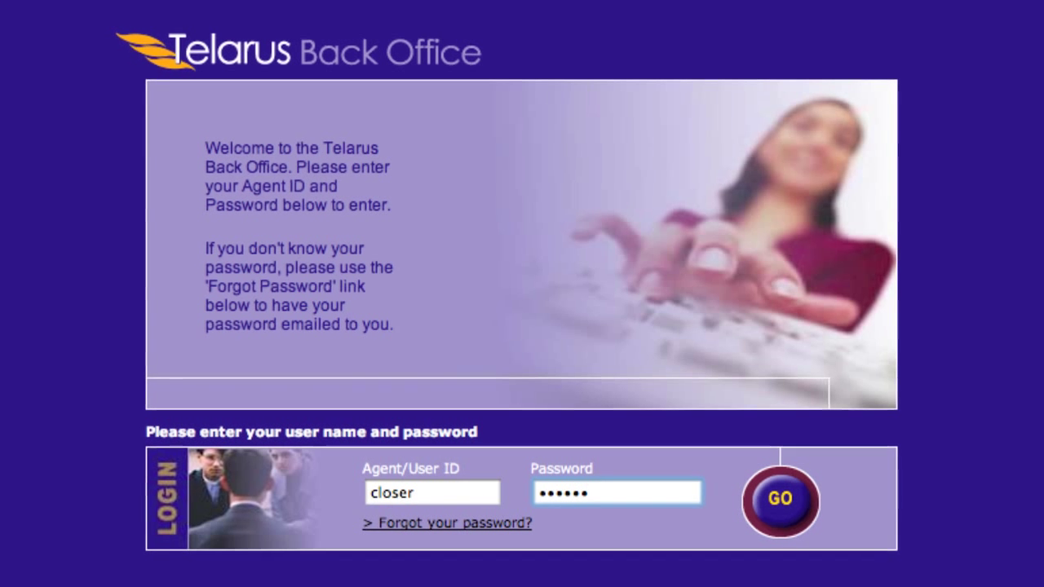
key("Return")
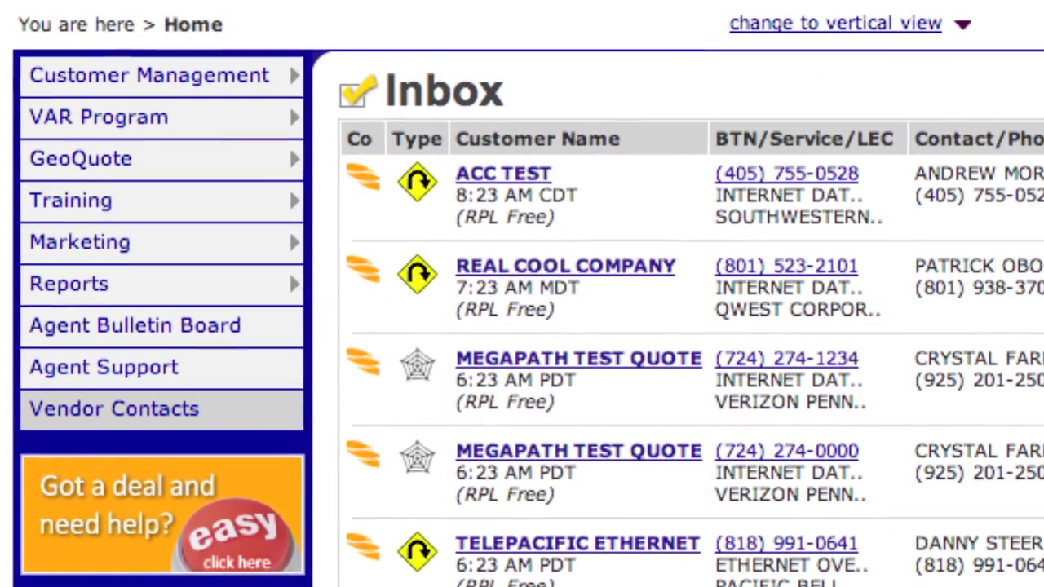
Open Real Cool Company from the Inbox and start an Internet T1 GeoQuote for its Draper location
mouse_move(91, 196)
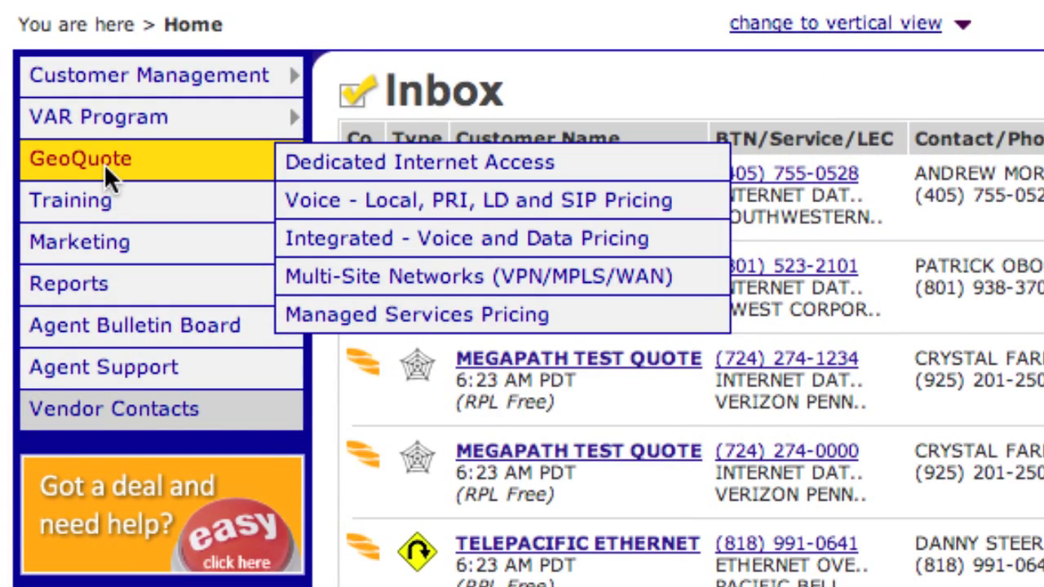
mouse_move(113, 79)
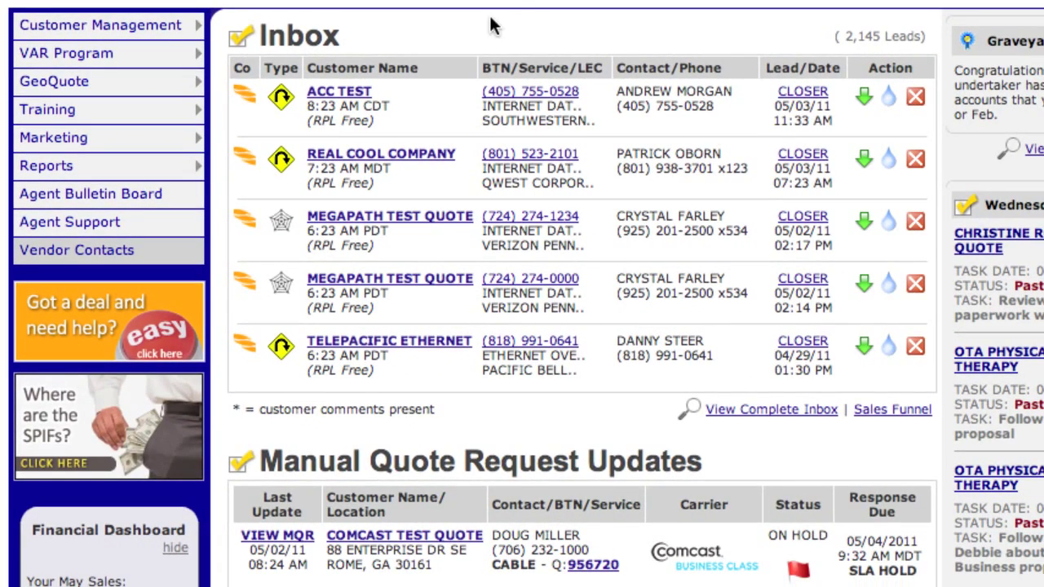
left_click(395, 160)
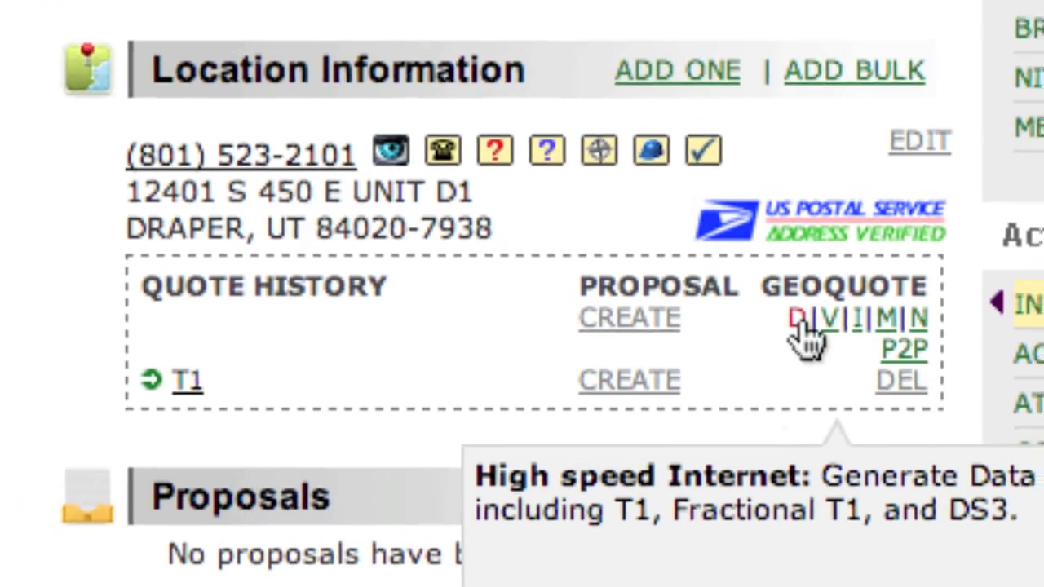
left_click(798, 305)
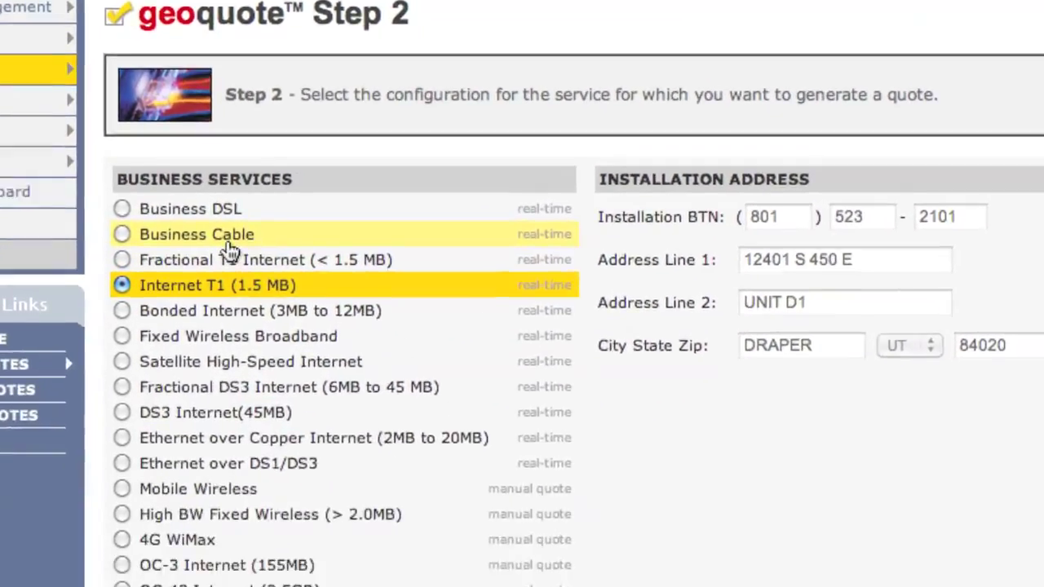
Request Business Cable pricing and scroll through the returned plan table
left_click(326, 437)
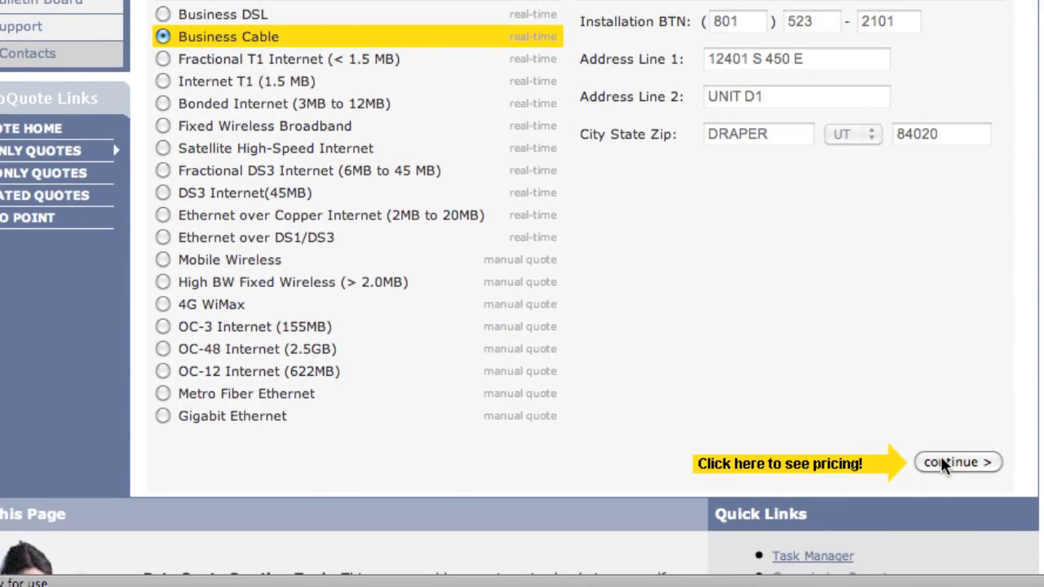
left_click(941, 458)
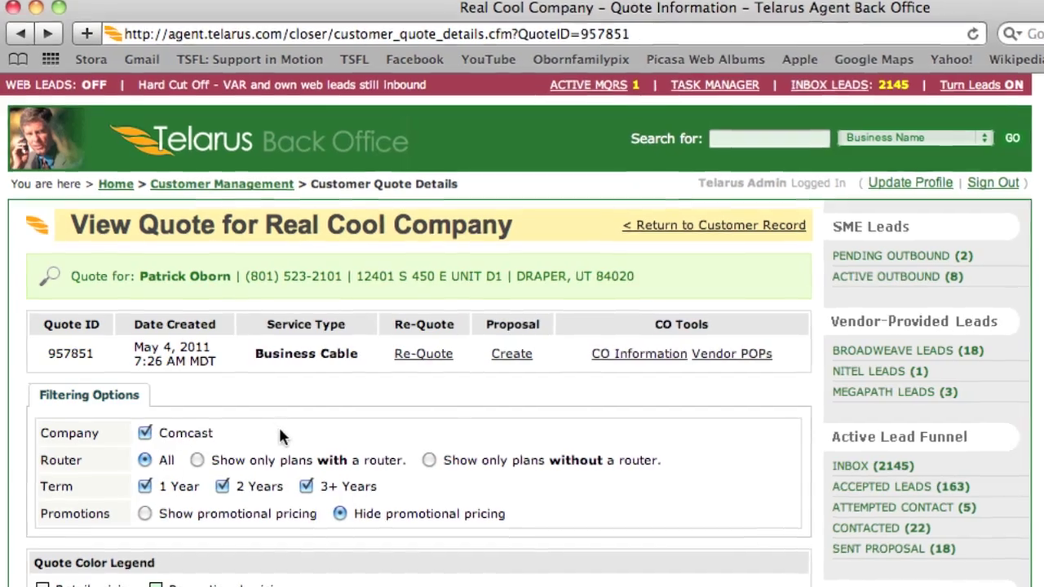
scroll(320, 443, "down", 10)
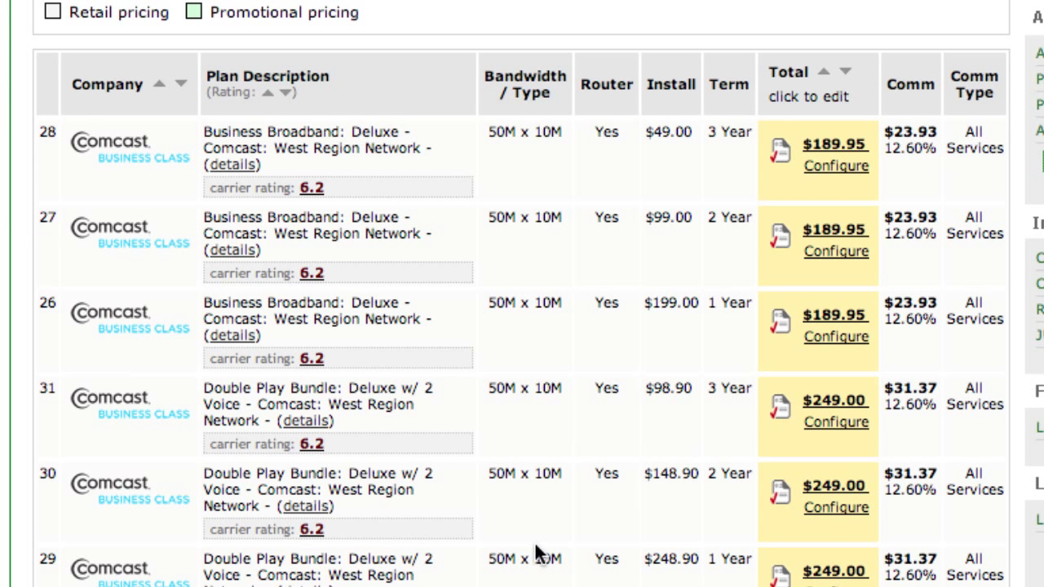
scroll(538, 554, "down", 4)
scroll(538, 553, "up", 3)
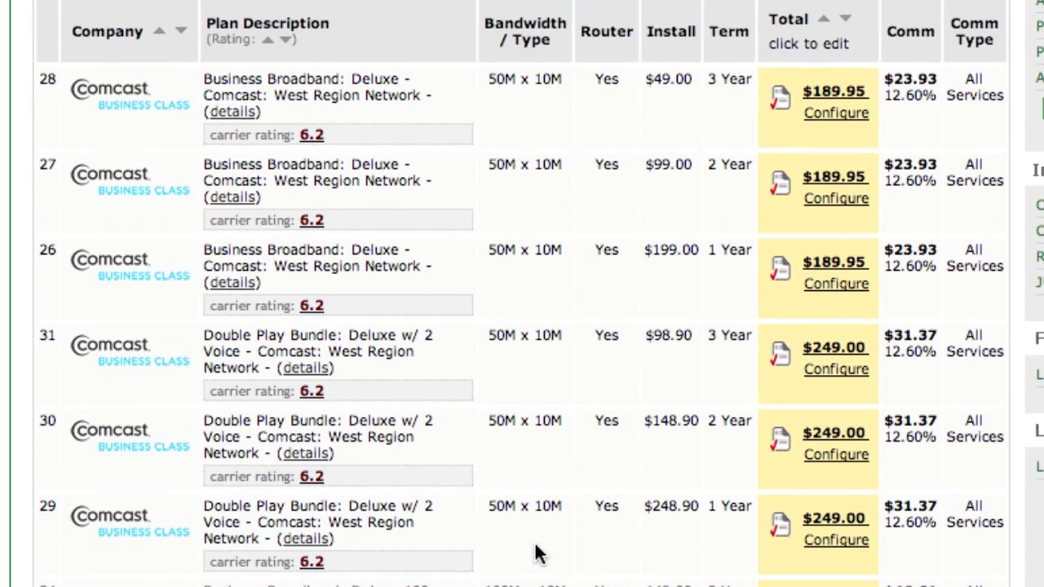
Configure row 30's two-year Double Play Bundle, Comcast Deluxe Internet 50M x 10M
left_click_drag(309, 421, 408, 436)
left_click(676, 398)
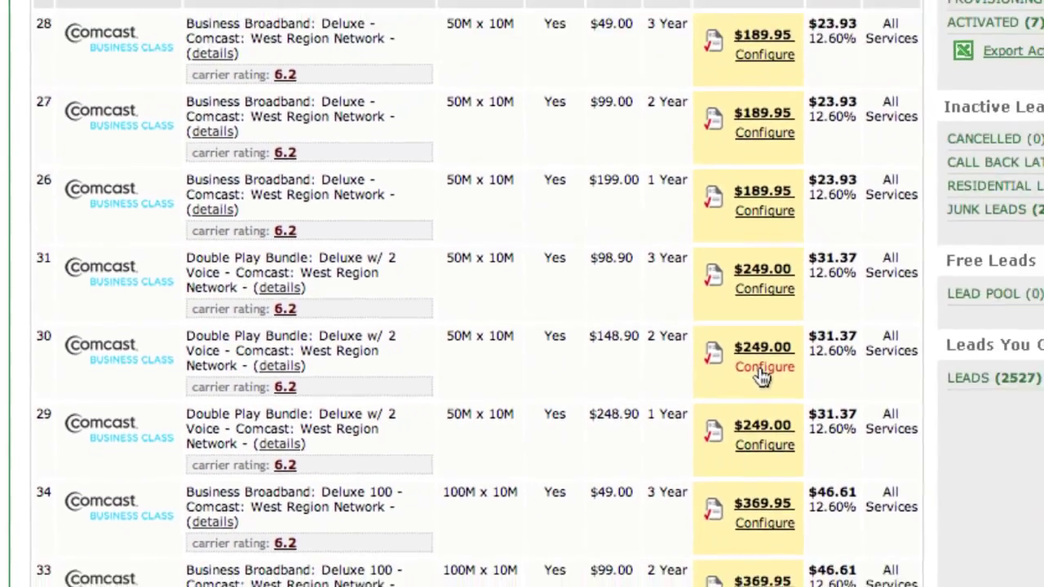
left_click(891, 366)
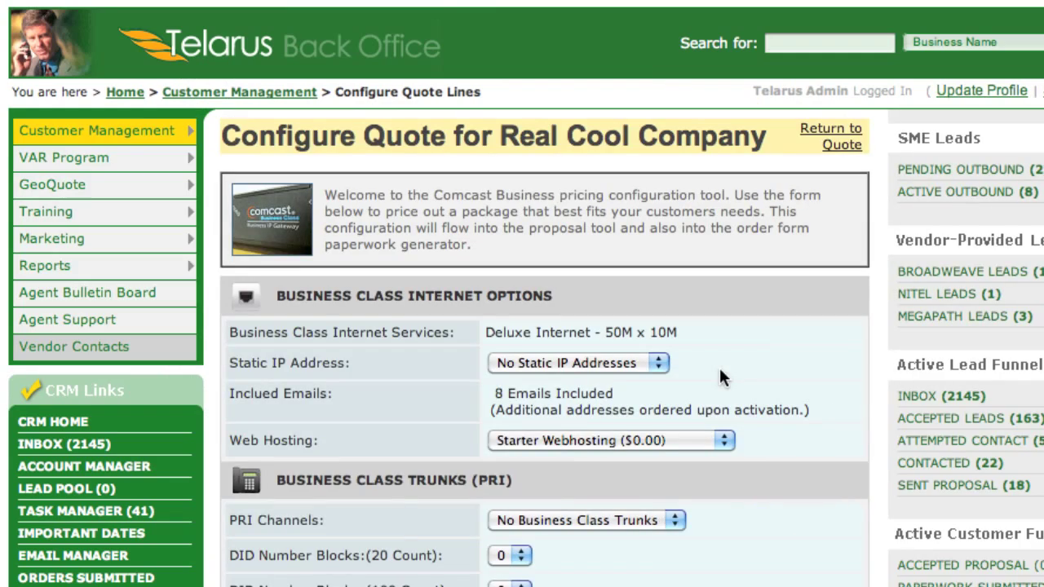
Review static IP, web hosting, PRI and voice options, keeping Starter hosting and two Full Featured lines
scroll(823, 365, "down", 10)
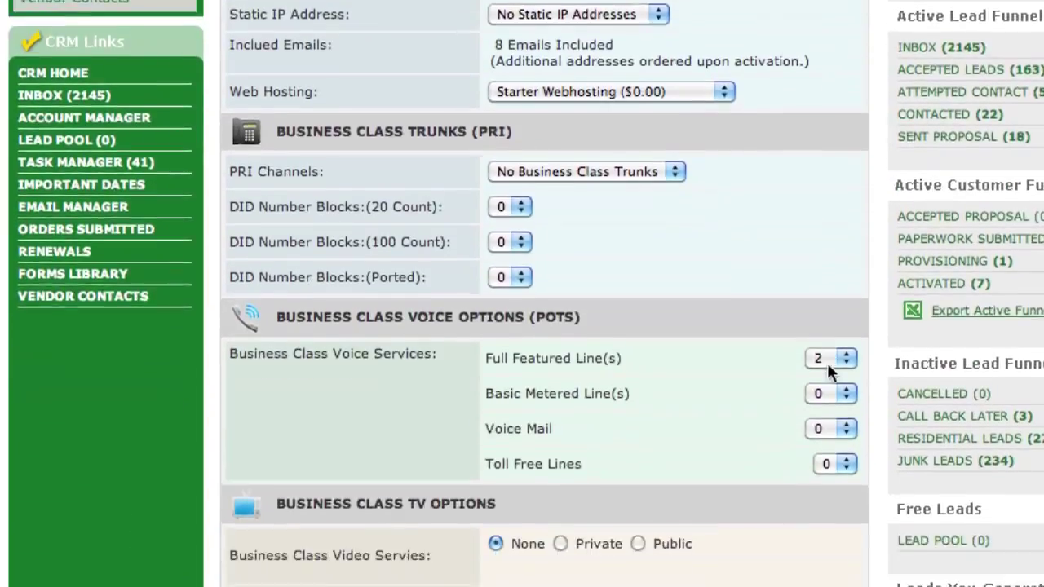
scroll(780, 356, "up", 6)
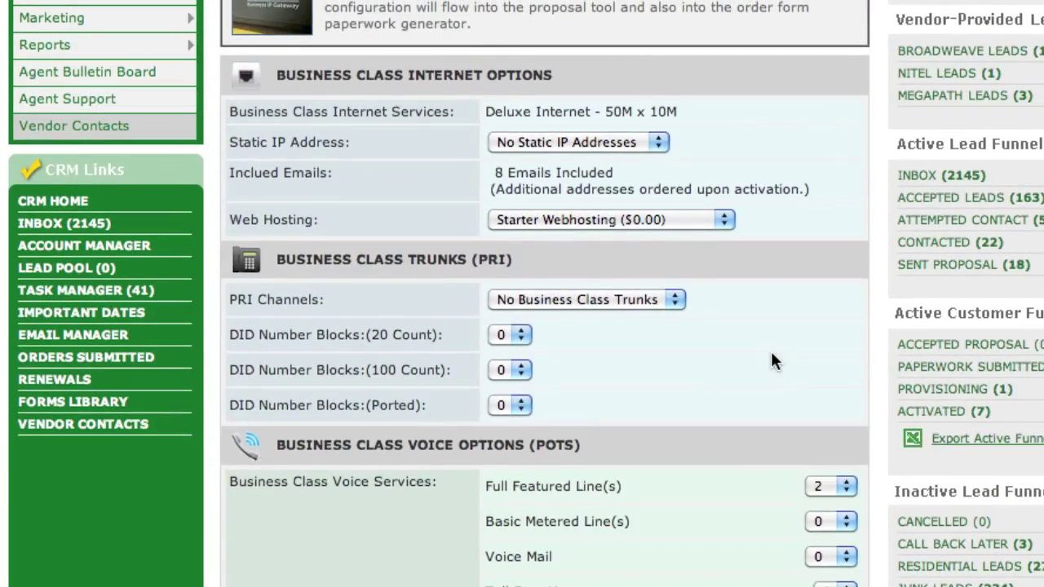
scroll(771, 354, "up", 3)
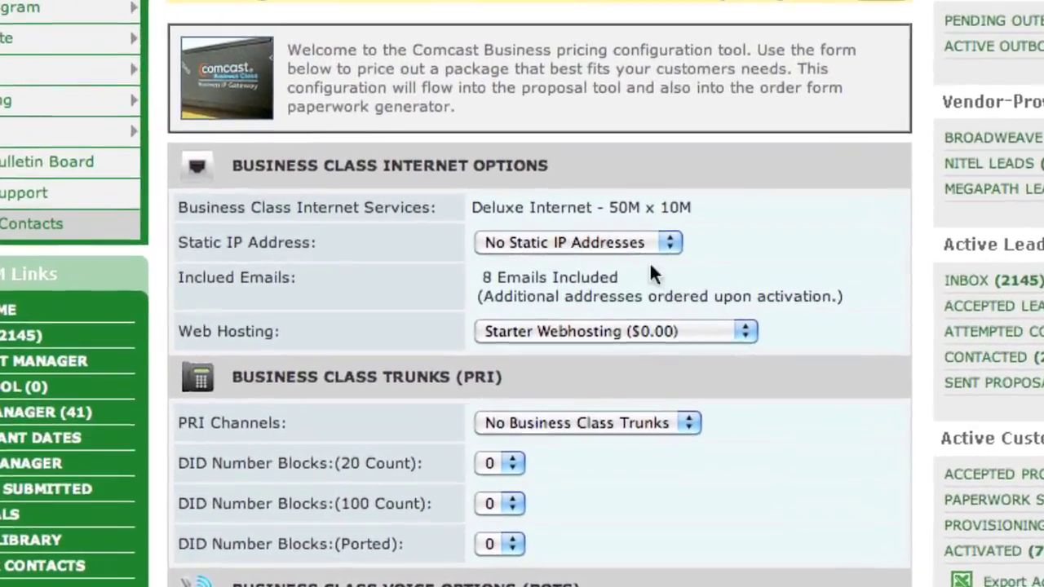
left_click(619, 242)
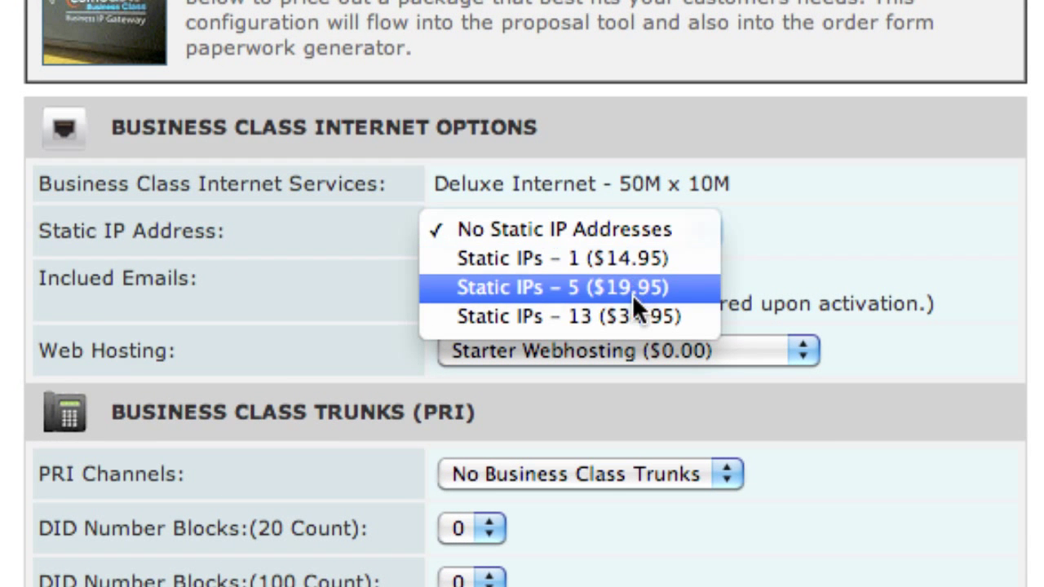
left_click(752, 283)
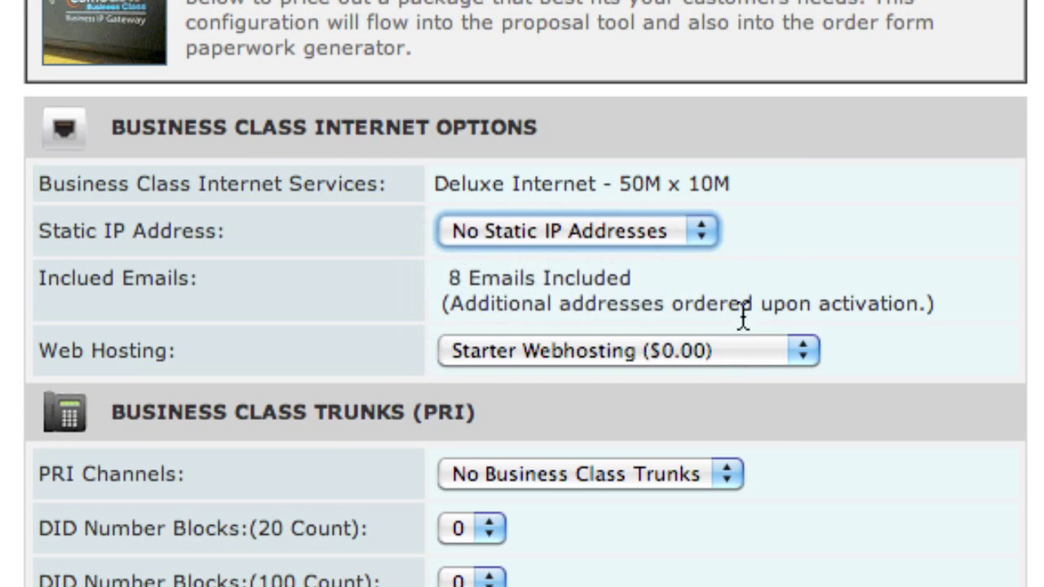
left_click(721, 351)
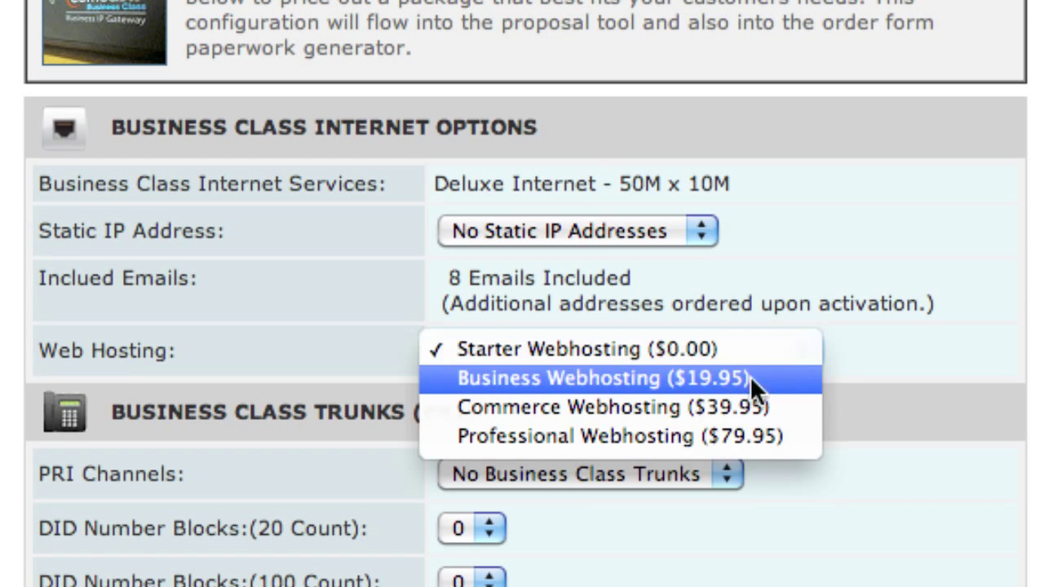
left_click(870, 362)
scroll(775, 501, "down", 5)
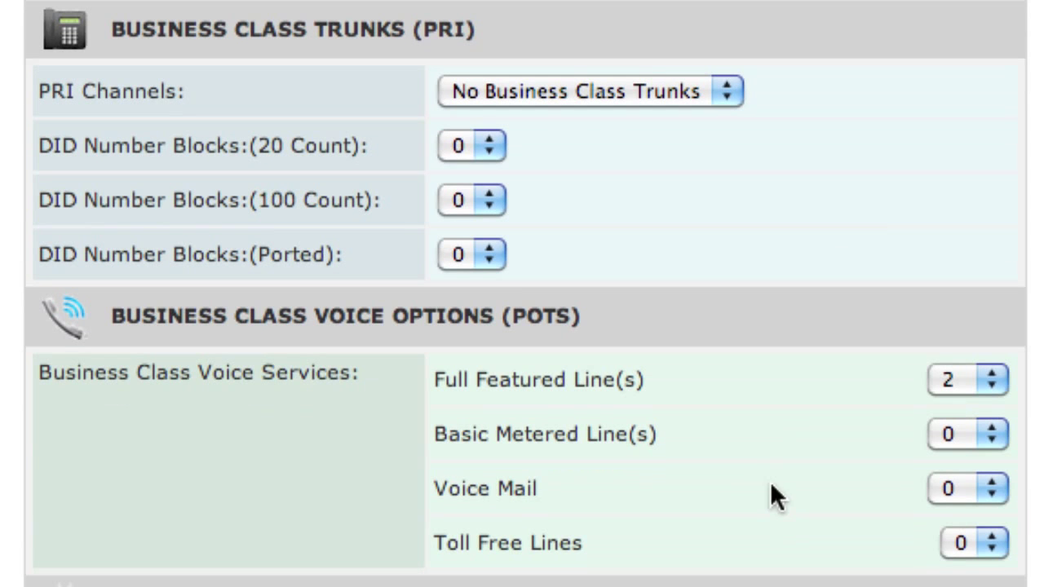
left_click(554, 83)
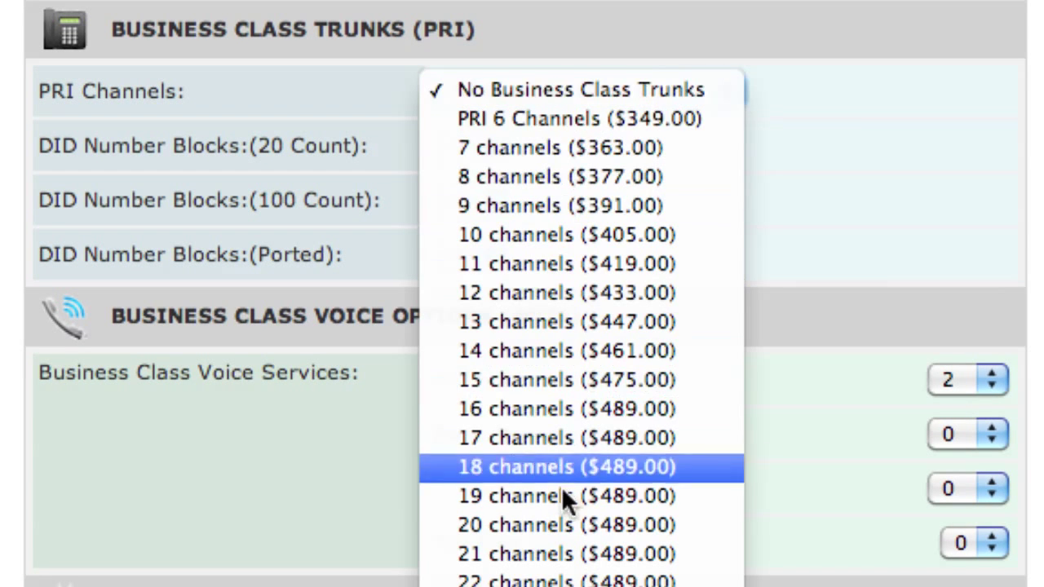
left_click(854, 144)
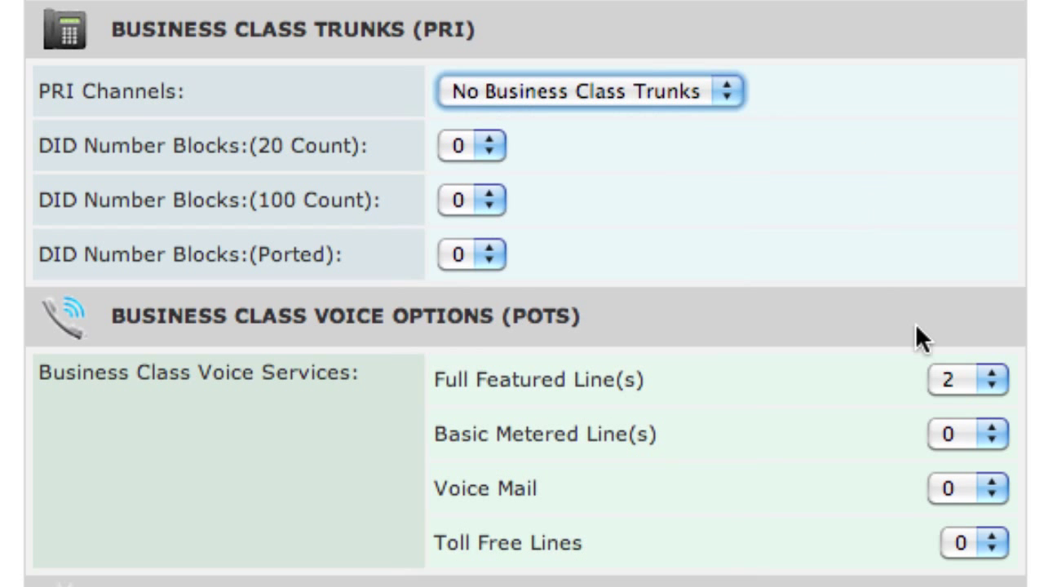
left_click(949, 374)
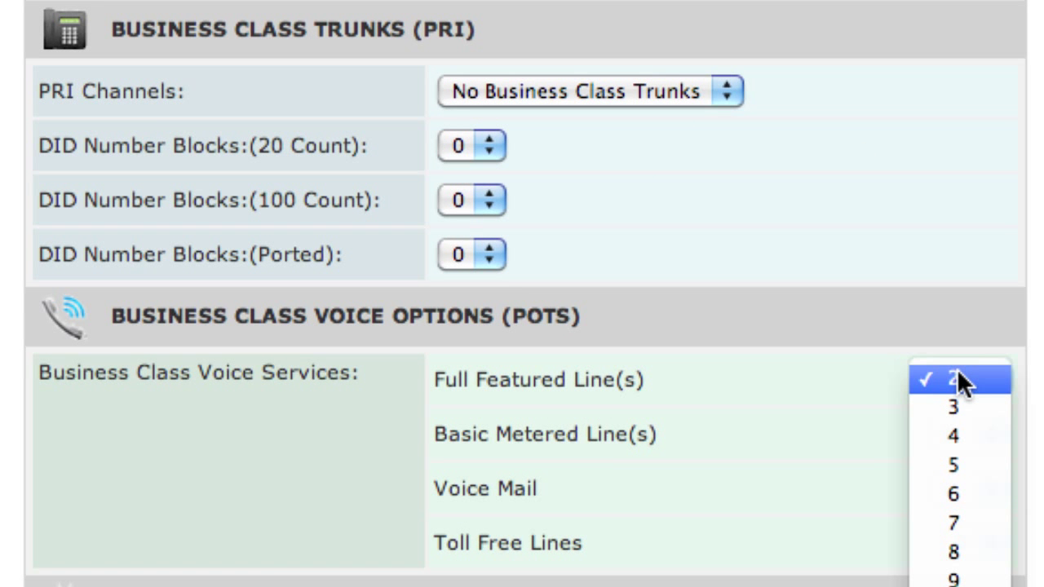
left_click(956, 376)
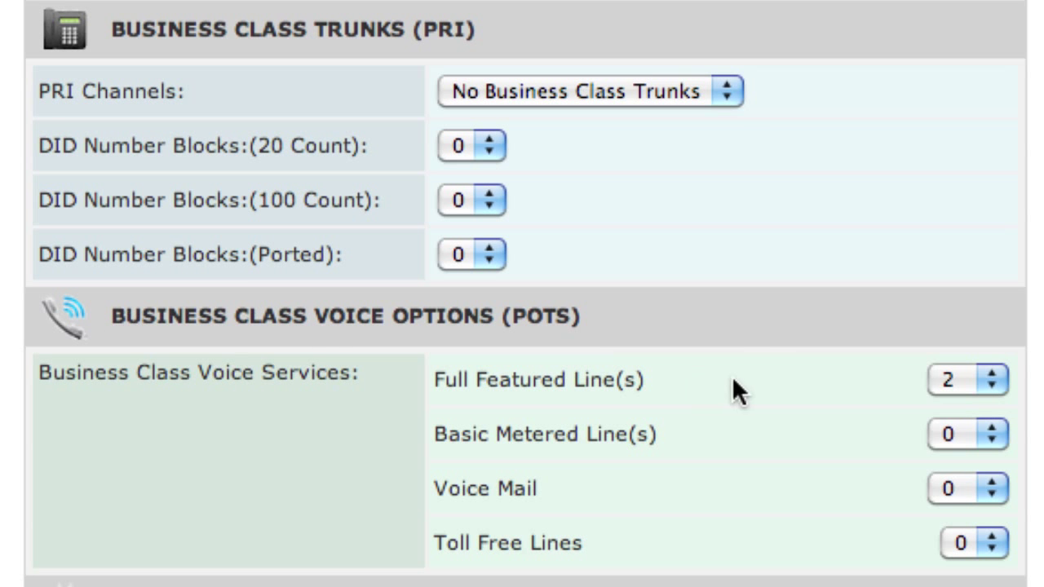
Add private Basic TV Package service and save to generate the Comcast paperwork
scroll(733, 383, "down", 5)
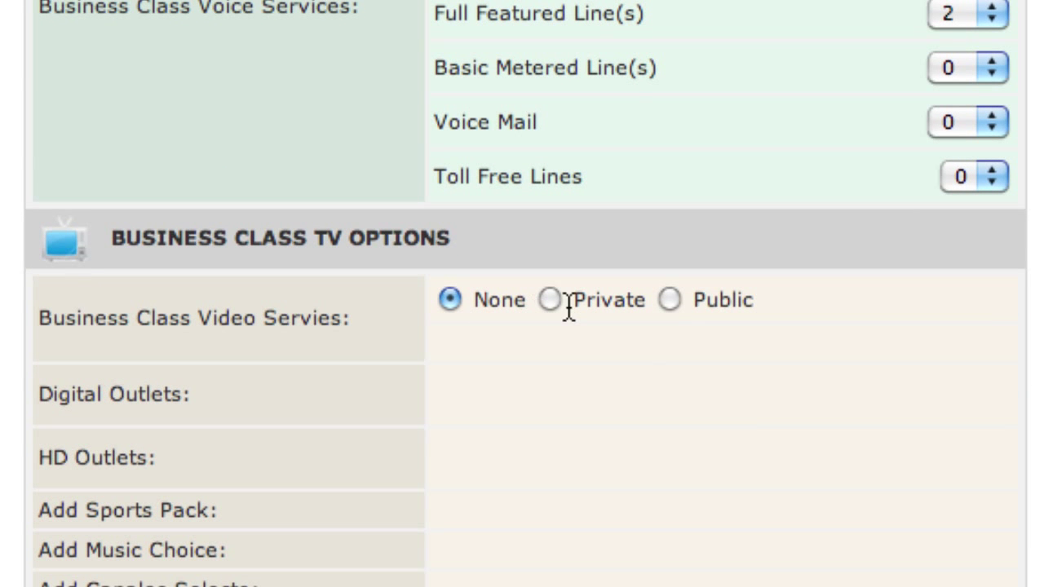
left_click(550, 299)
left_click(553, 350)
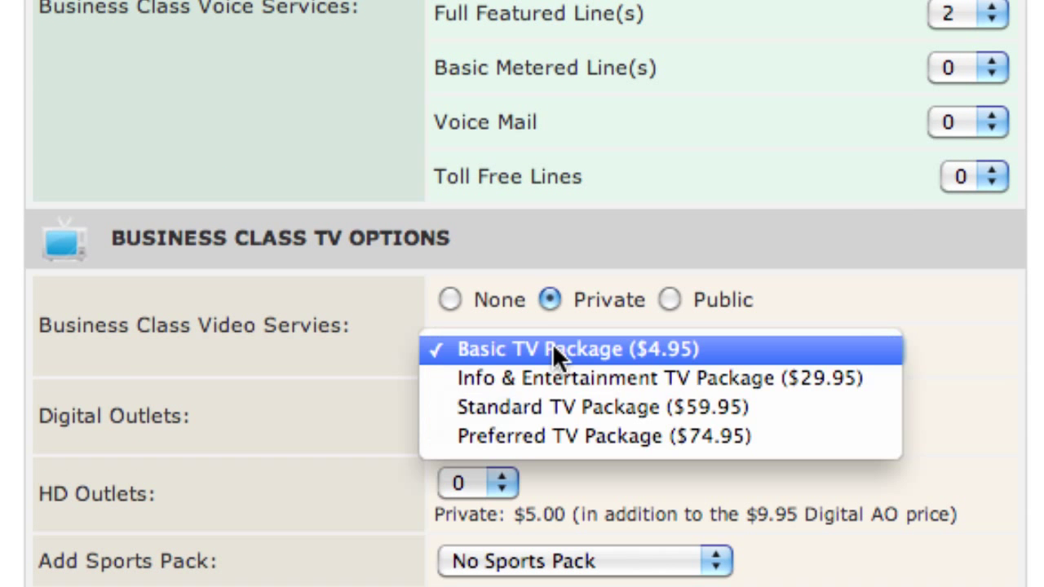
left_click(565, 352)
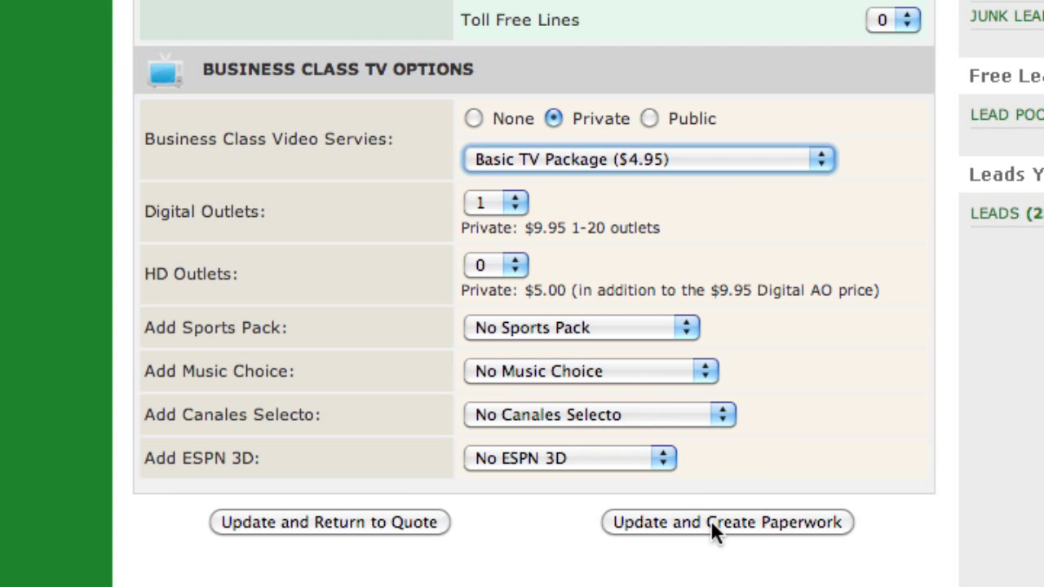
left_click(706, 522)
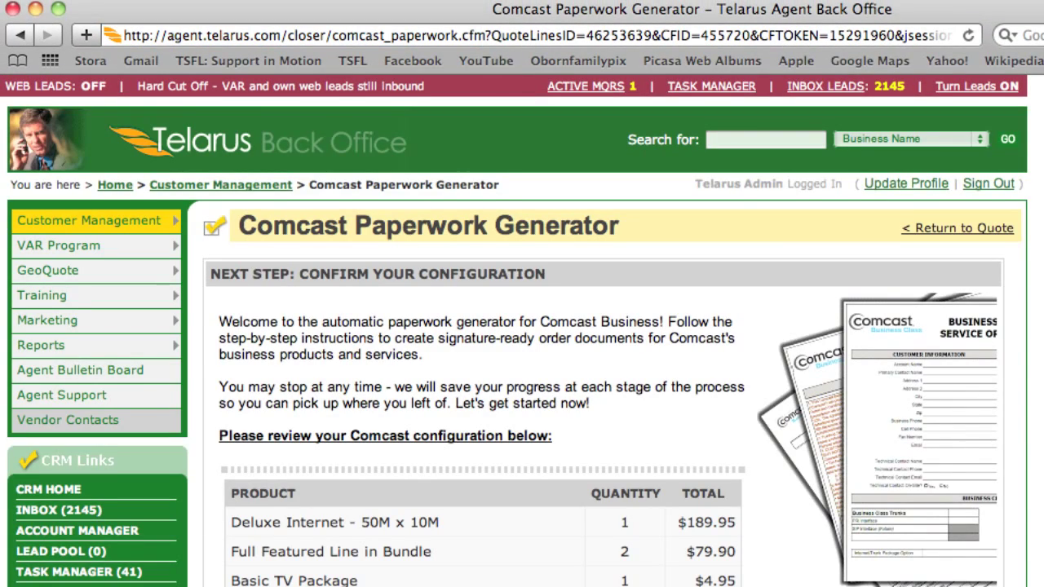
Accept the Deluxe Internet, two-line and Basic TV configuration table and continue
scroll(530, 395, "down", 2)
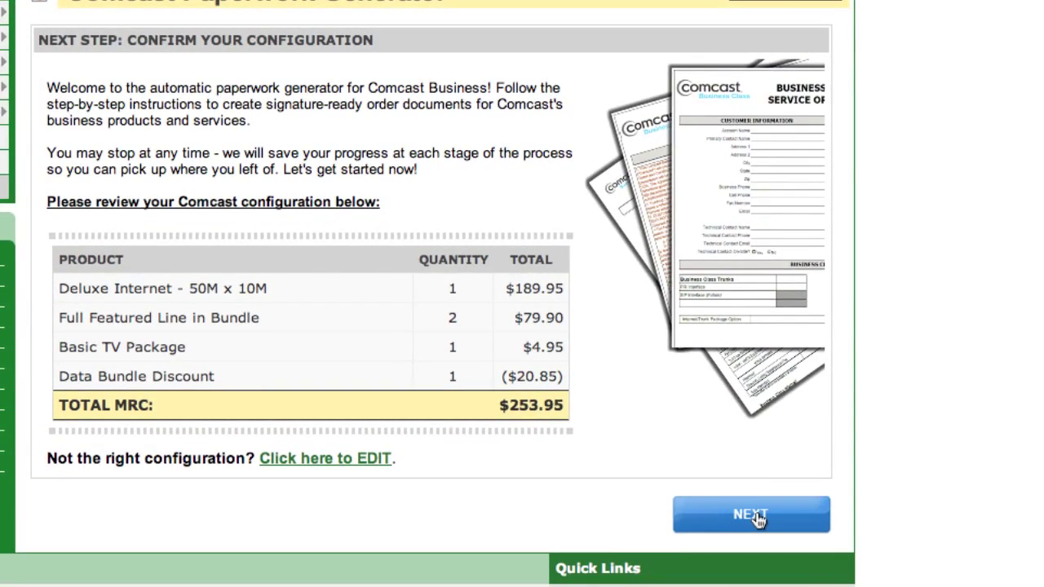
left_click(756, 519)
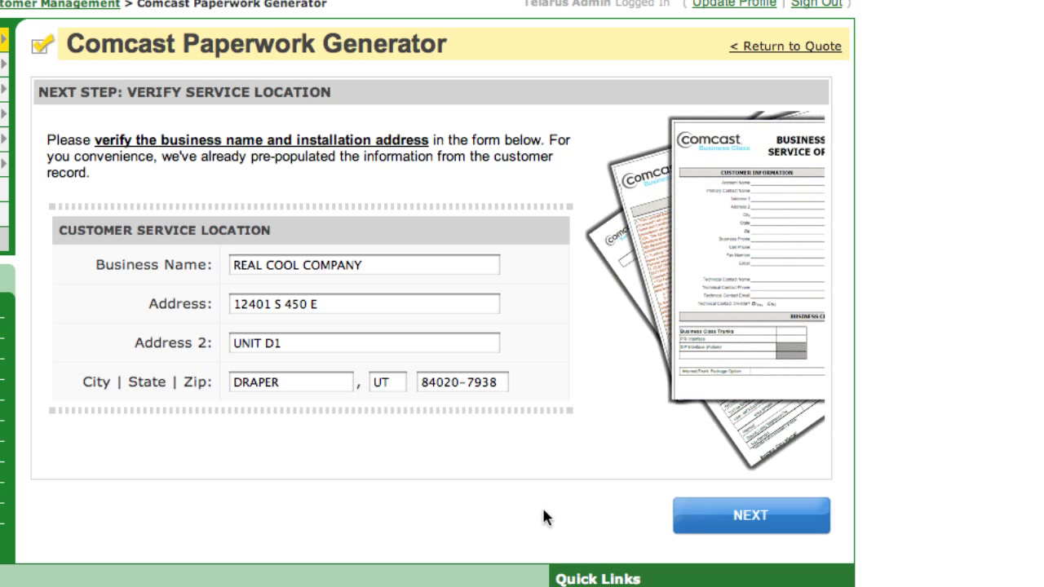
Verify the prefilled business name, address lines, city, state and zip, then continue
left_click_drag(390, 275, 232, 263)
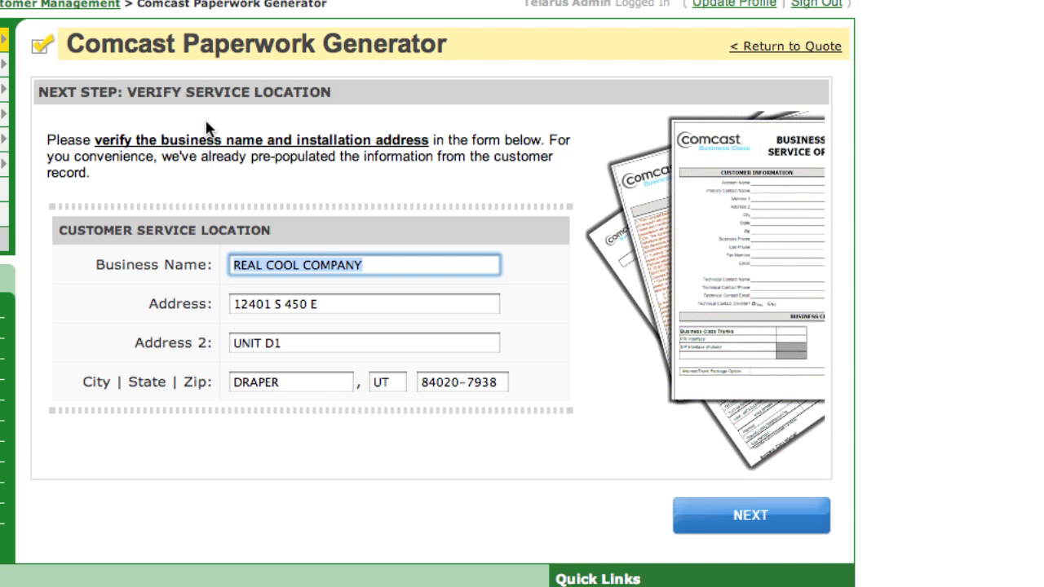
left_click(308, 305)
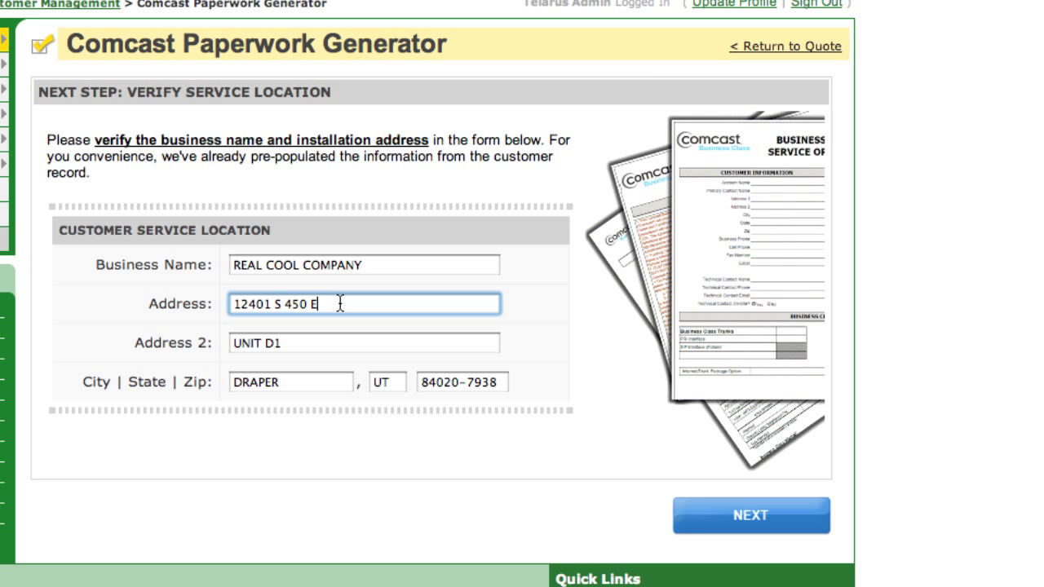
left_click_drag(340, 303, 235, 304)
left_click_drag(327, 344, 222, 342)
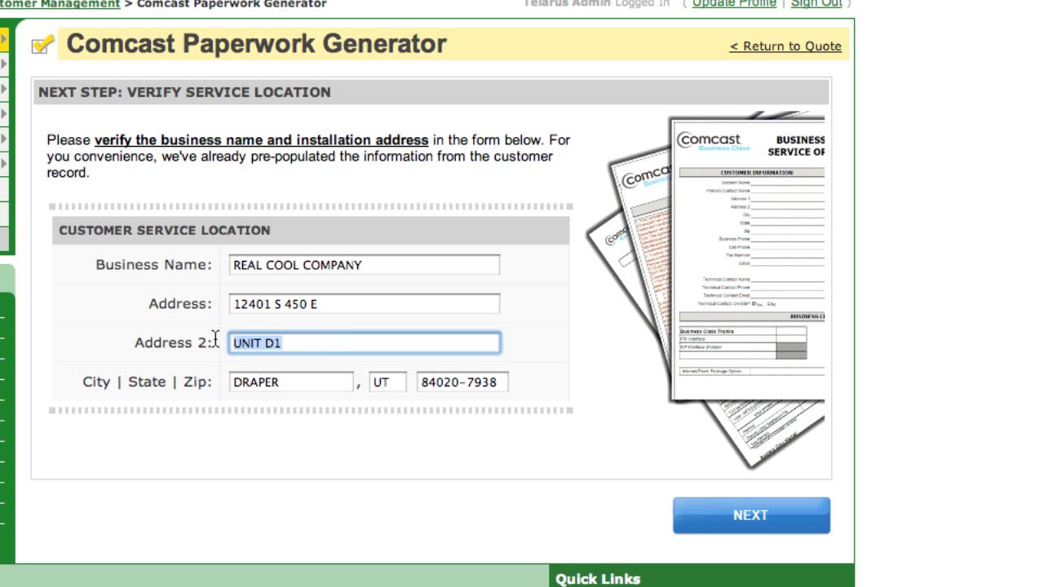
left_click(299, 380)
left_click_drag(298, 380, 221, 381)
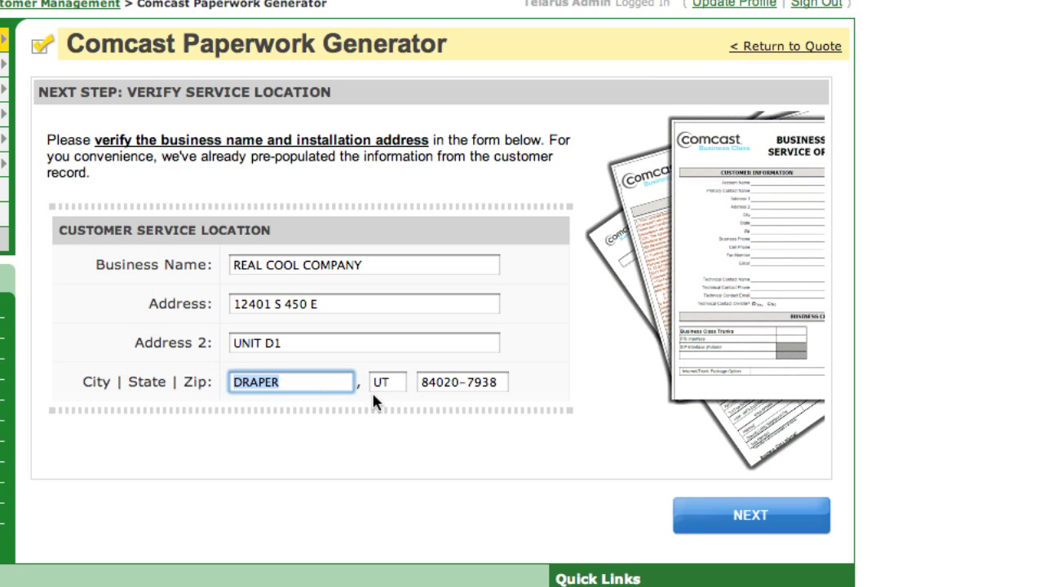
left_click(364, 382)
left_click_drag(364, 382, 391, 381)
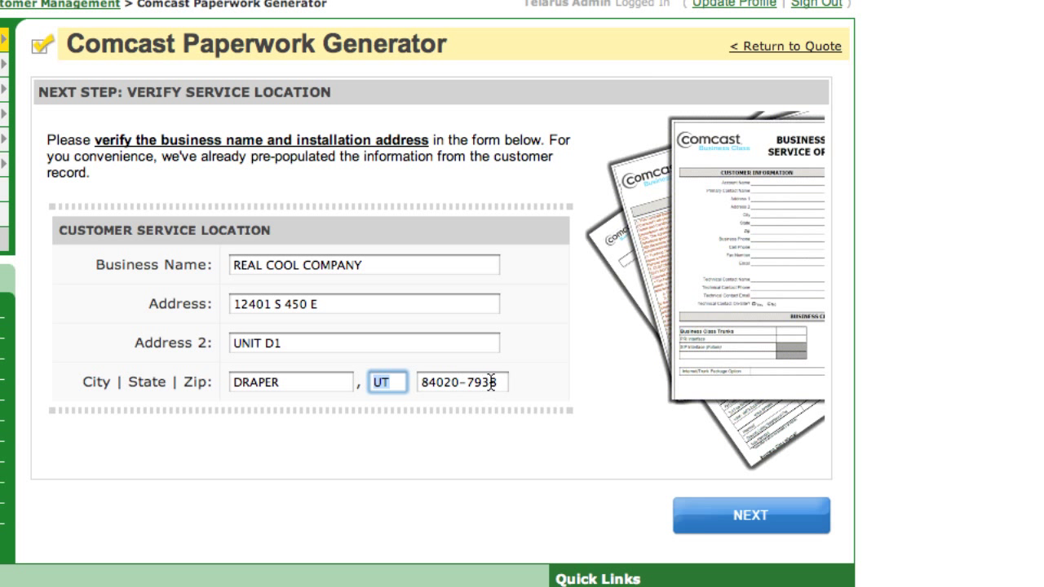
left_click_drag(494, 380, 412, 381)
left_click(371, 344)
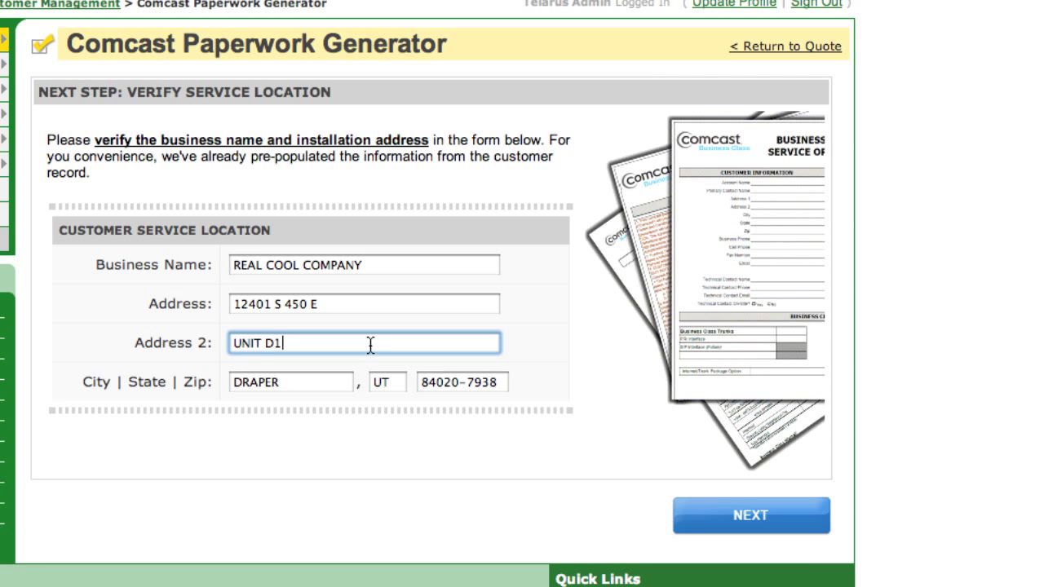
left_click(746, 529)
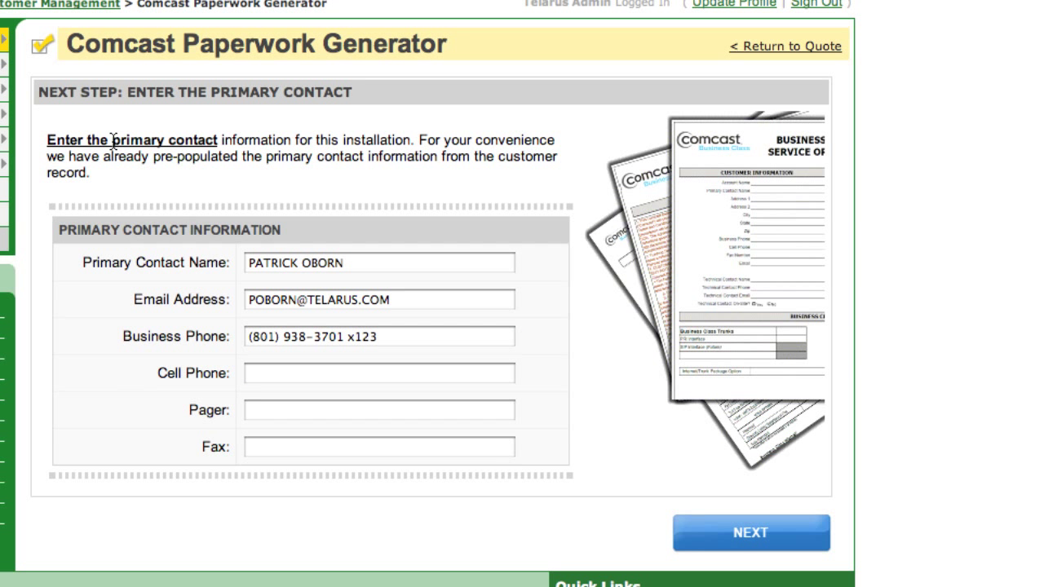
Keep the prefilled primary, billing and technical contact details unchanged and advance past all three pages
left_click_drag(113, 141, 218, 141)
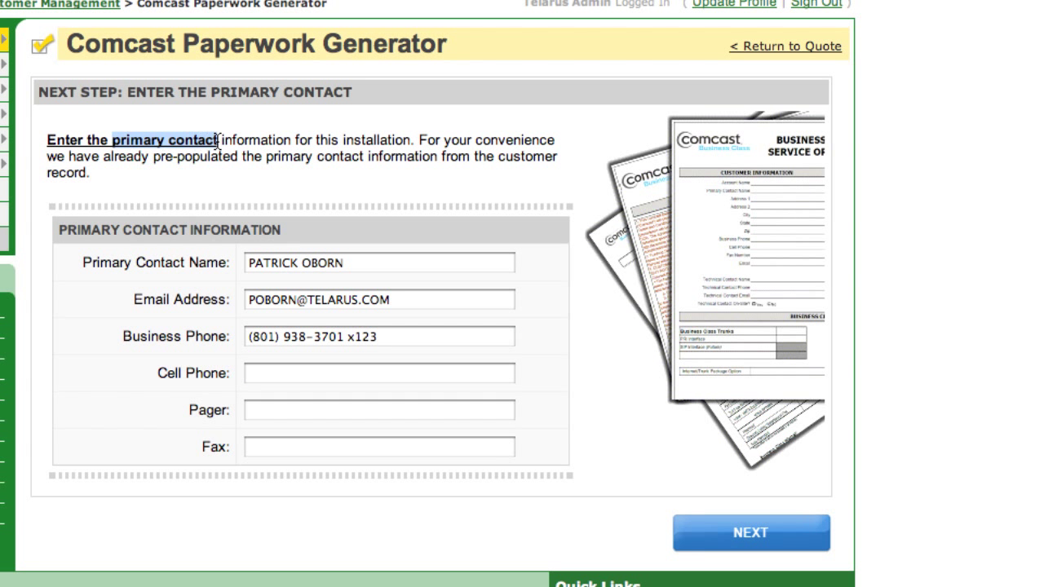
left_click(746, 532)
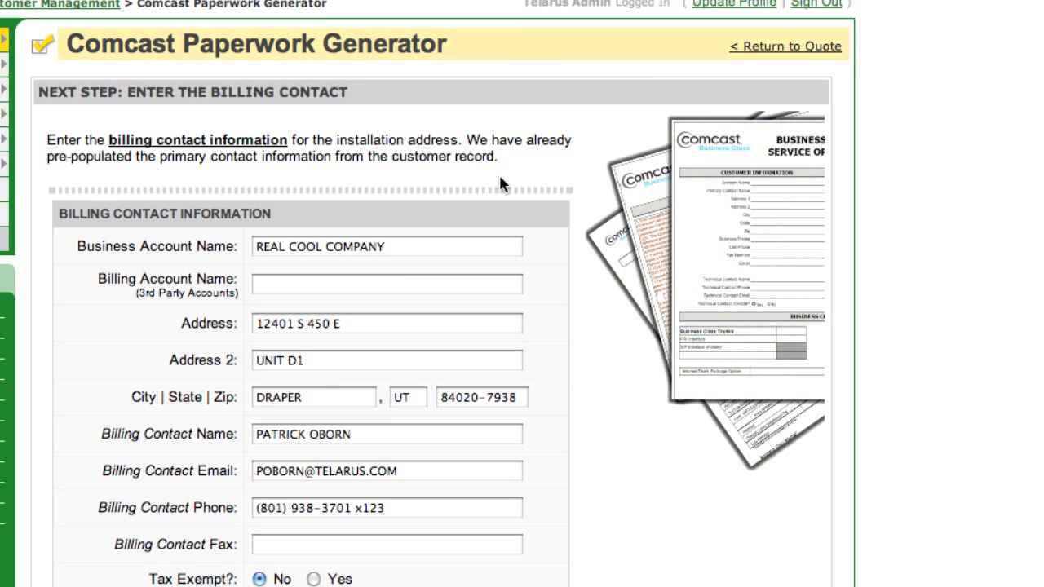
scroll(501, 183, "down", 5)
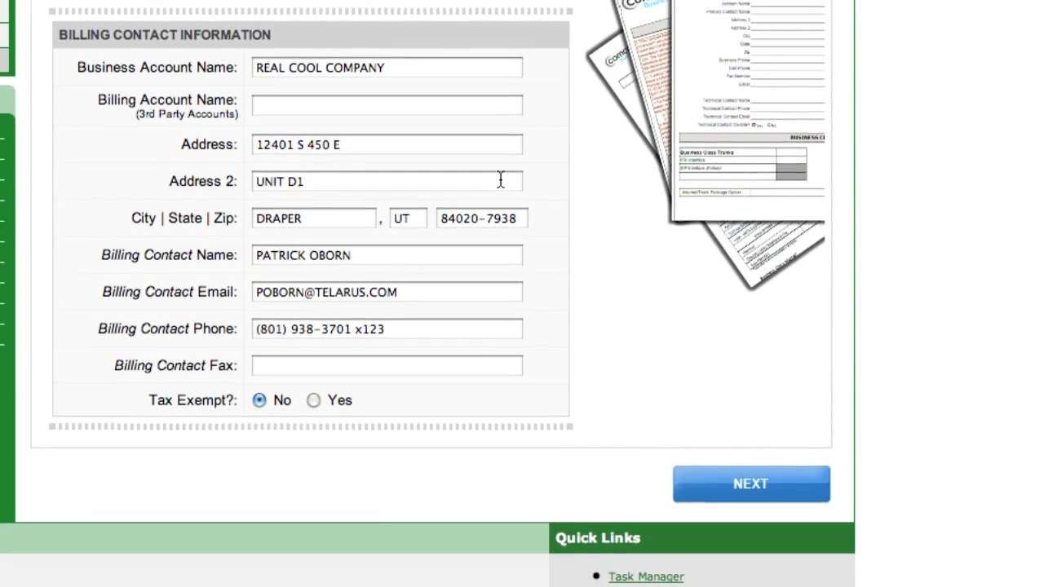
scroll(501, 179, "up", 2)
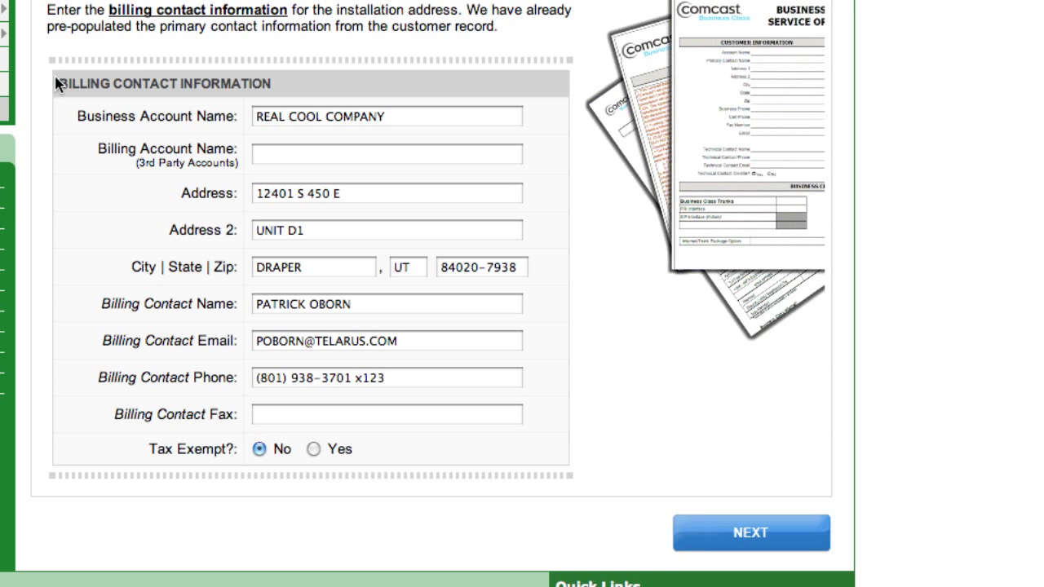
left_click_drag(82, 91, 188, 86)
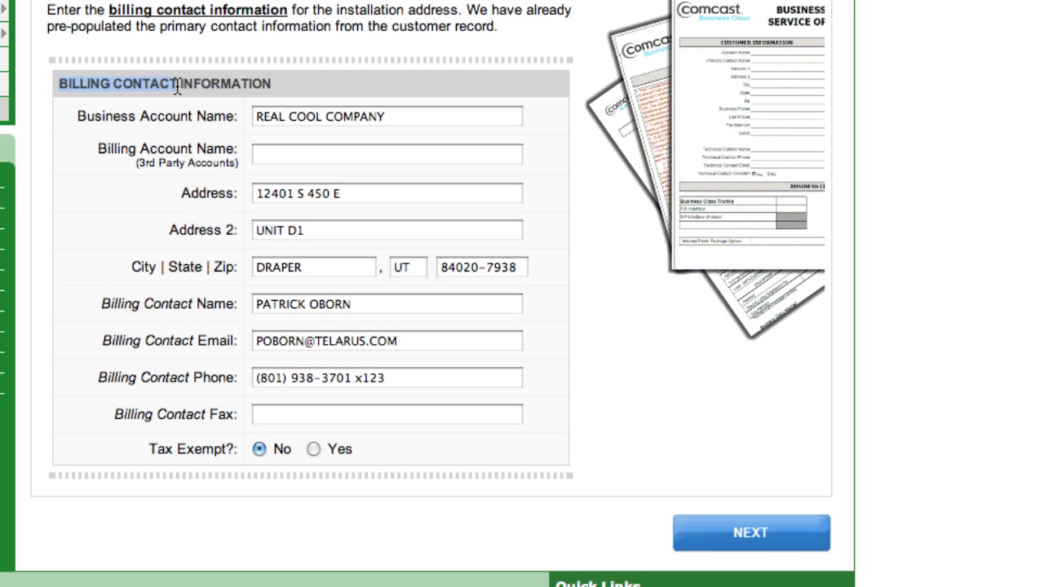
left_click(767, 538)
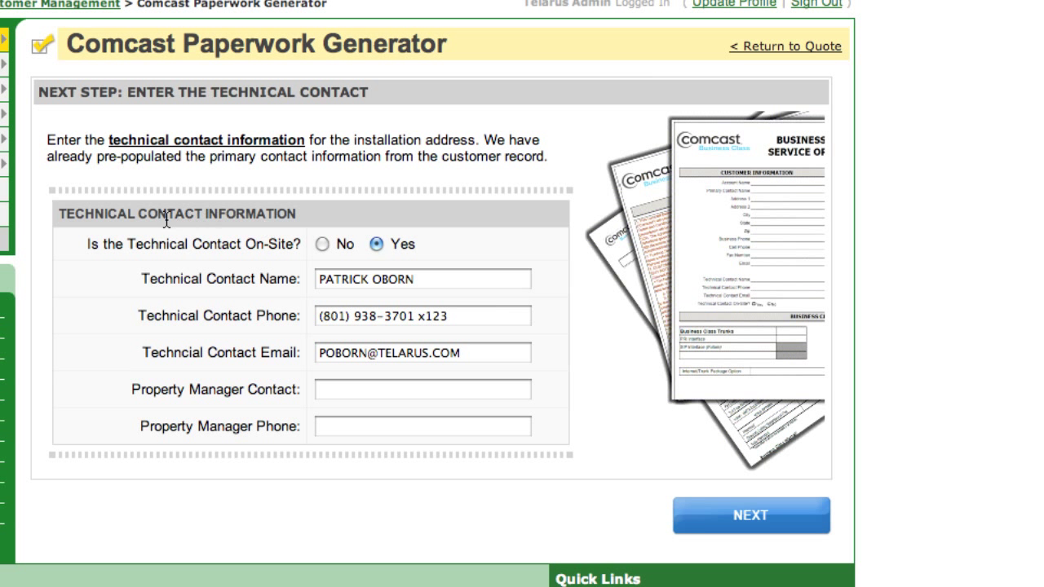
left_click_drag(58, 214, 205, 214)
left_click(805, 515)
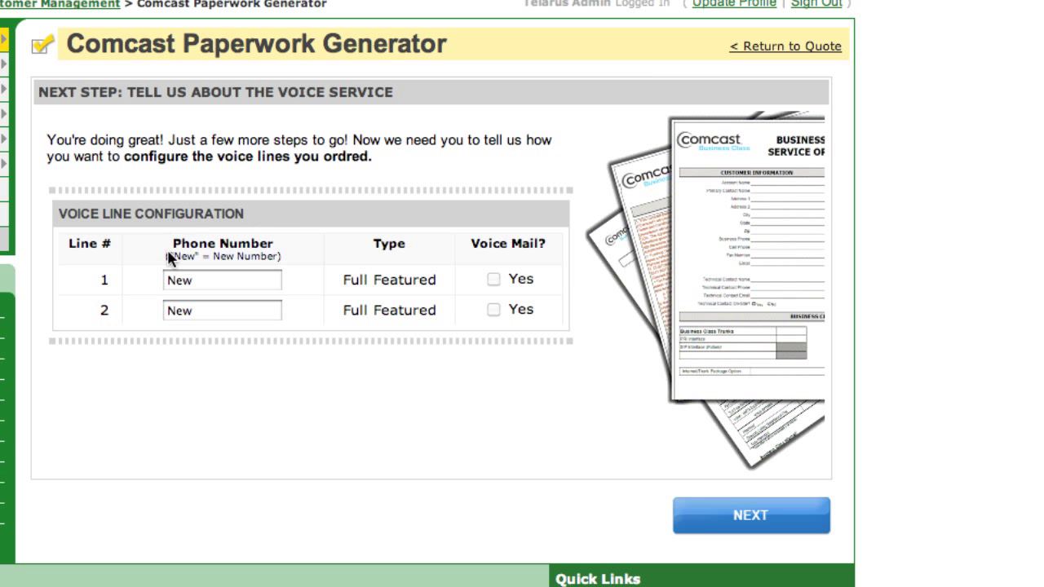
Keep both Full Featured lines as New numbers and leave Setup Hunt Groups at No
left_click_drag(241, 279, 162, 280)
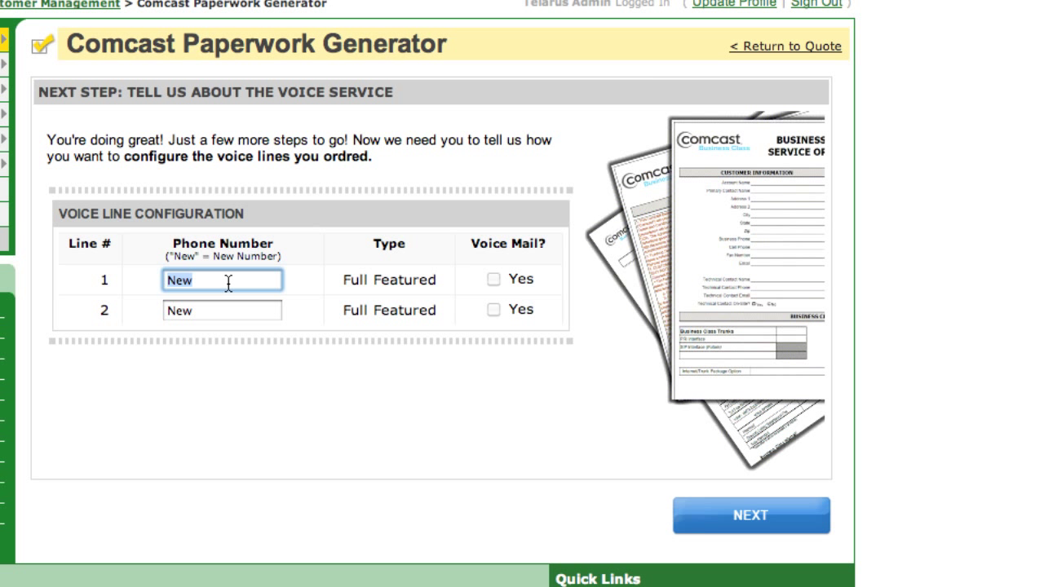
left_click_drag(222, 310, 156, 307)
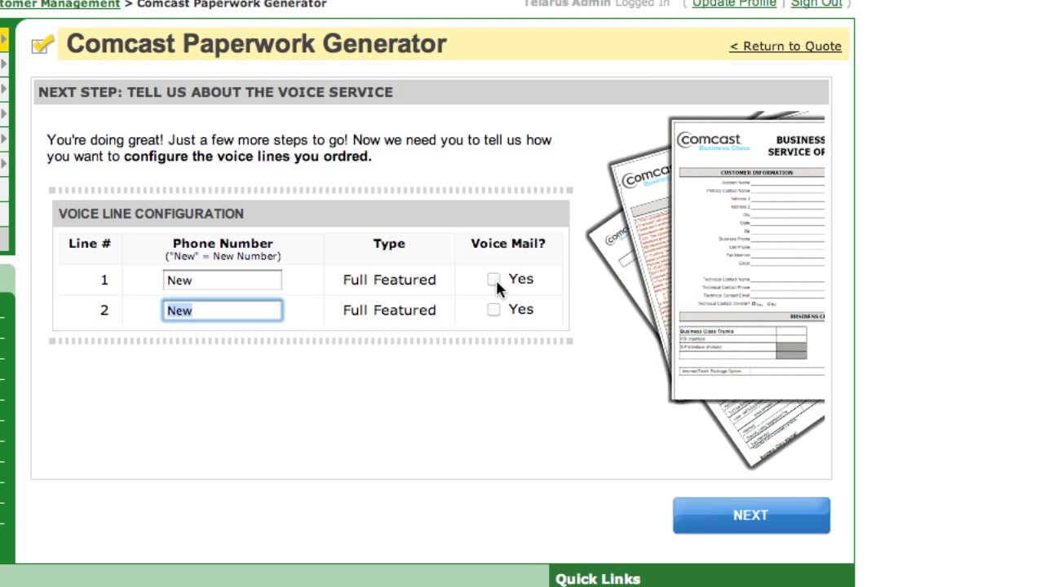
left_click(748, 515)
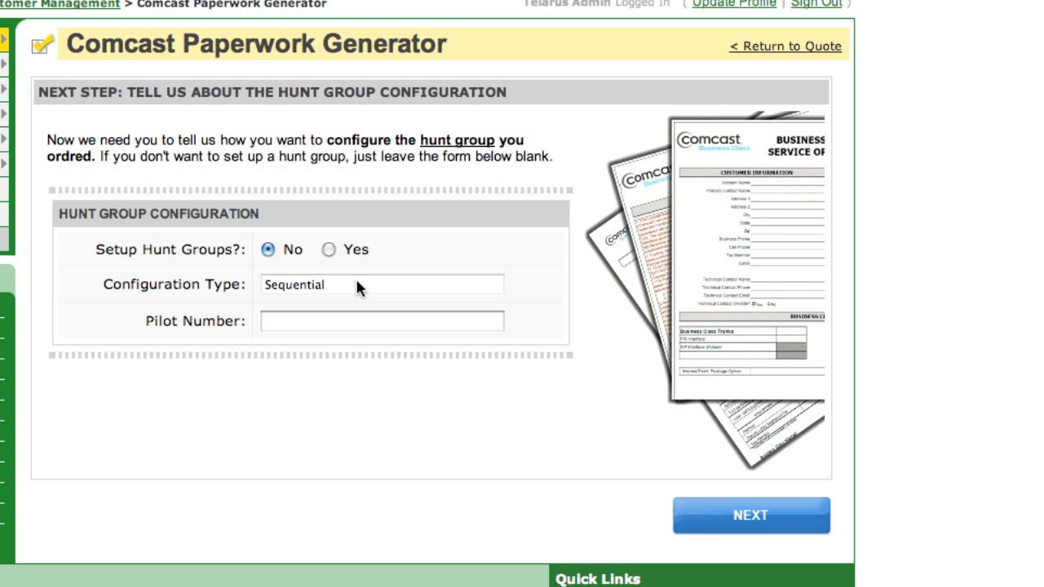
left_click(752, 530)
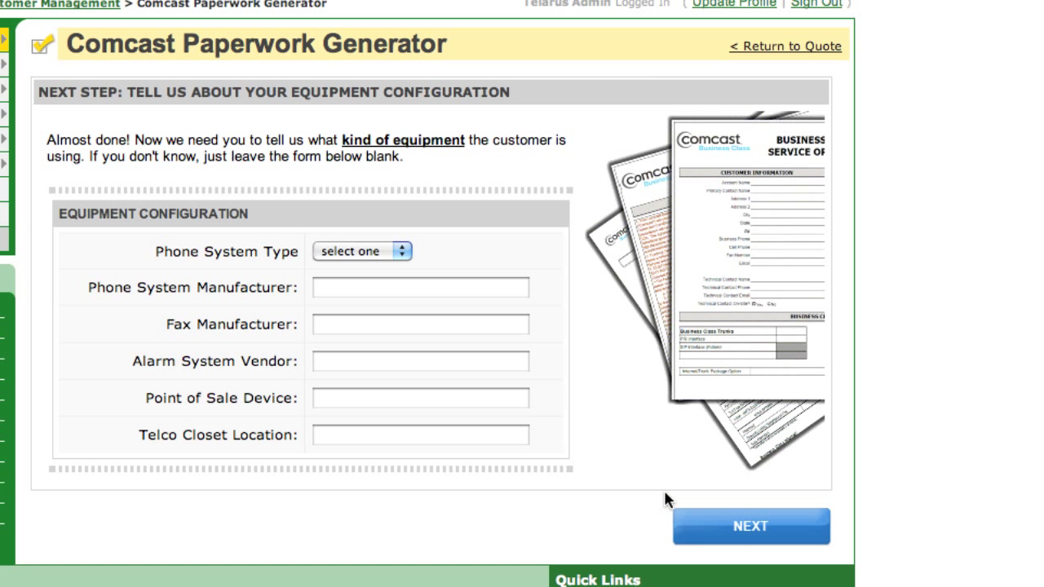
Set the phone system type to PBX with manufacturer Avaya
left_click(355, 255)
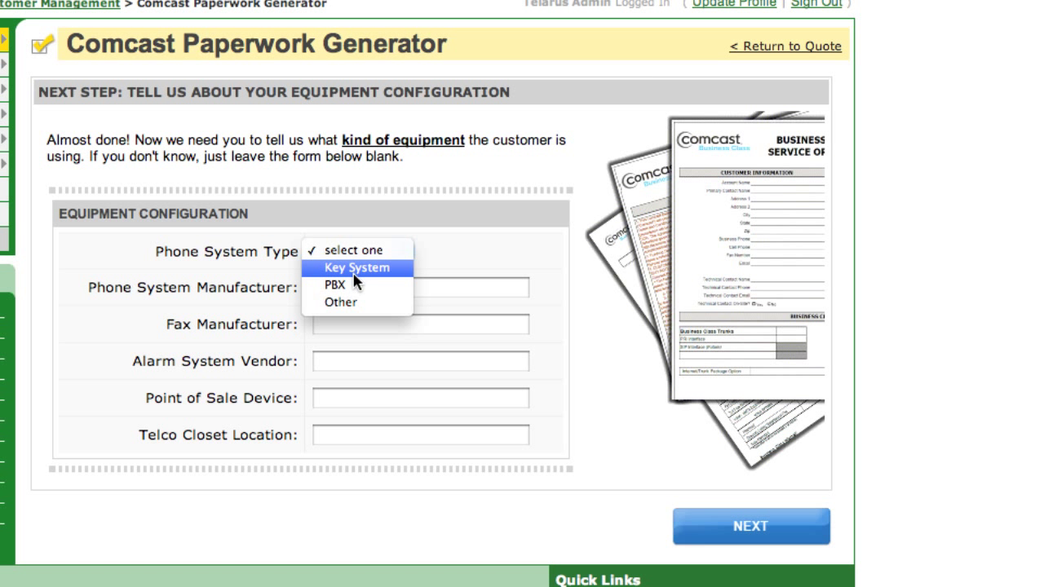
left_click(356, 286)
left_click(355, 286)
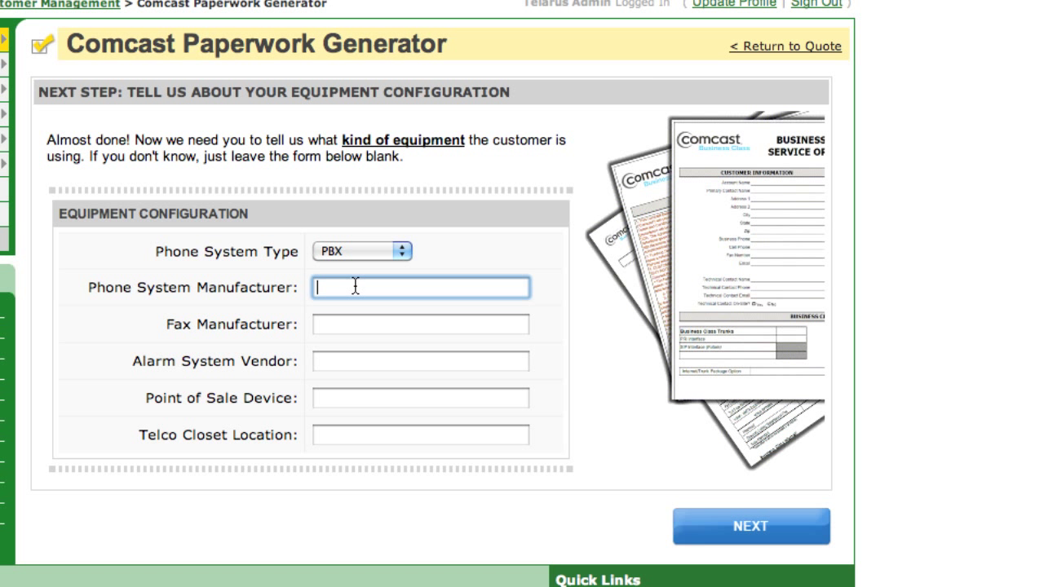
type("Avaya")
left_click(766, 530)
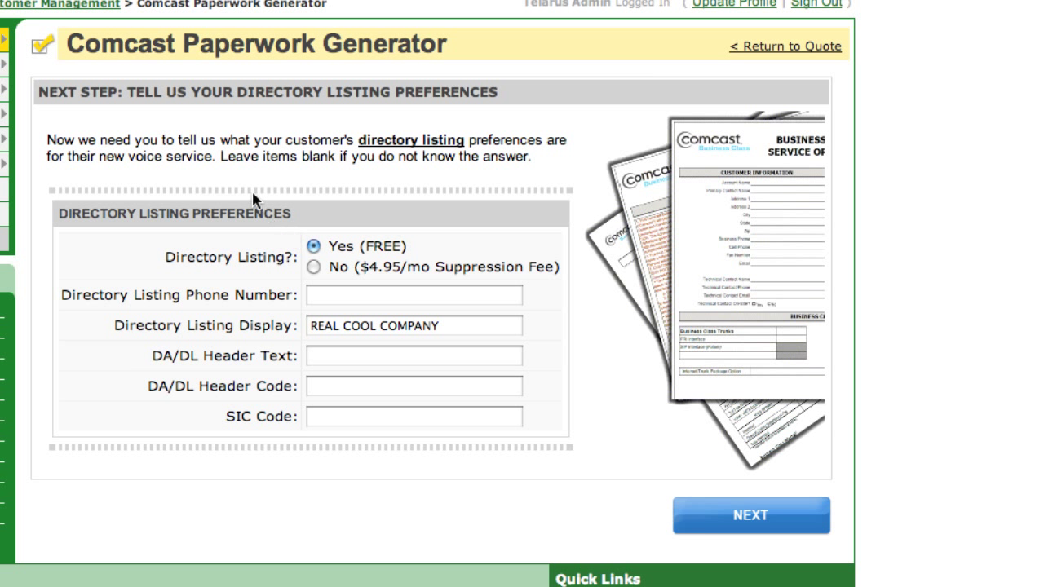
Accept the Directory Listing and Caller ID defaults to reach the $253.95 MRC review
left_click_drag(190, 141, 302, 159)
left_click(763, 517)
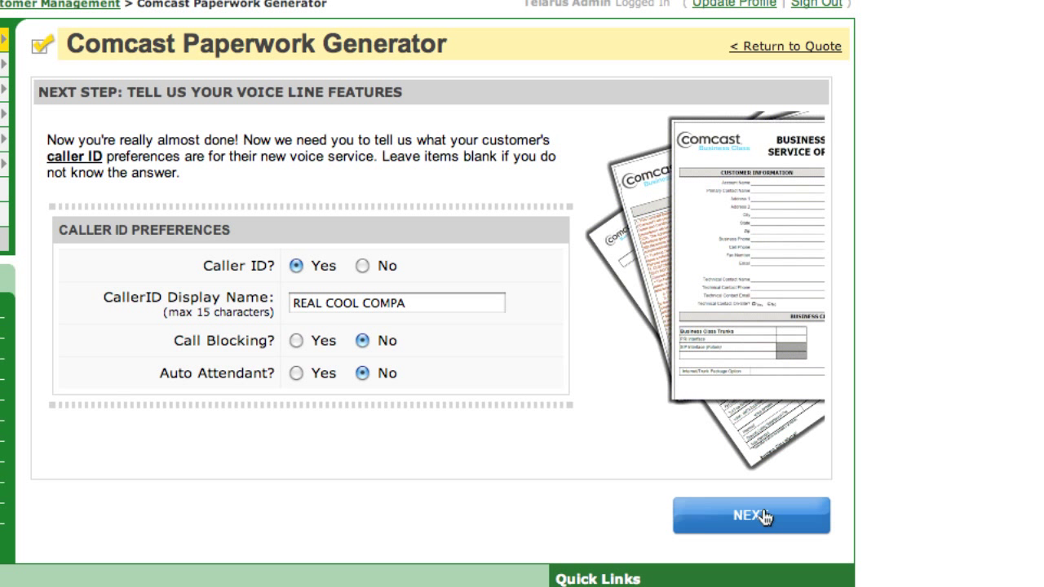
left_click(763, 517)
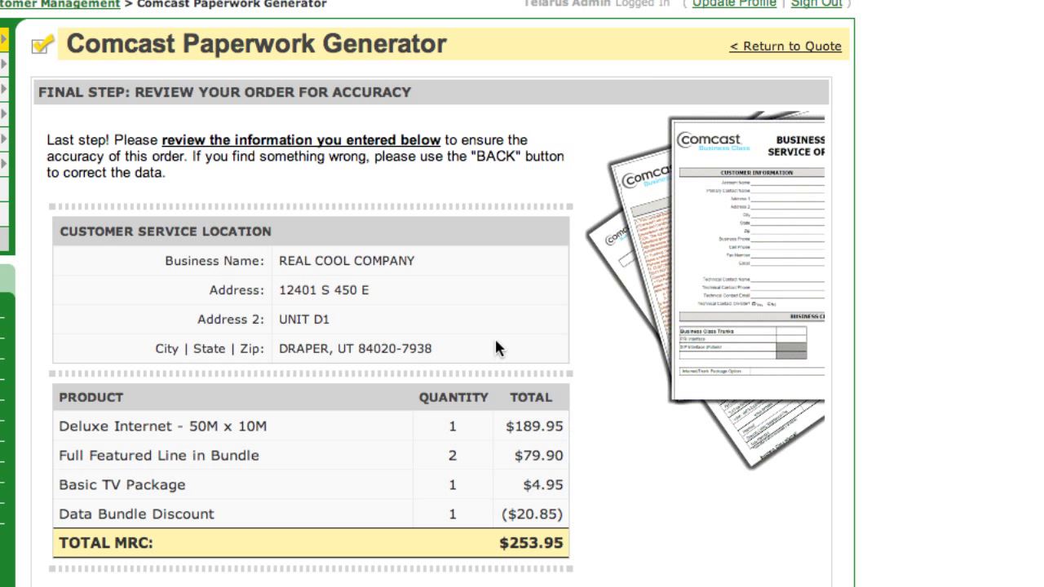
Review the address and product summary, generate the paperwork, and return to Real Cool Company's quote
scroll(495, 346, "down", 3)
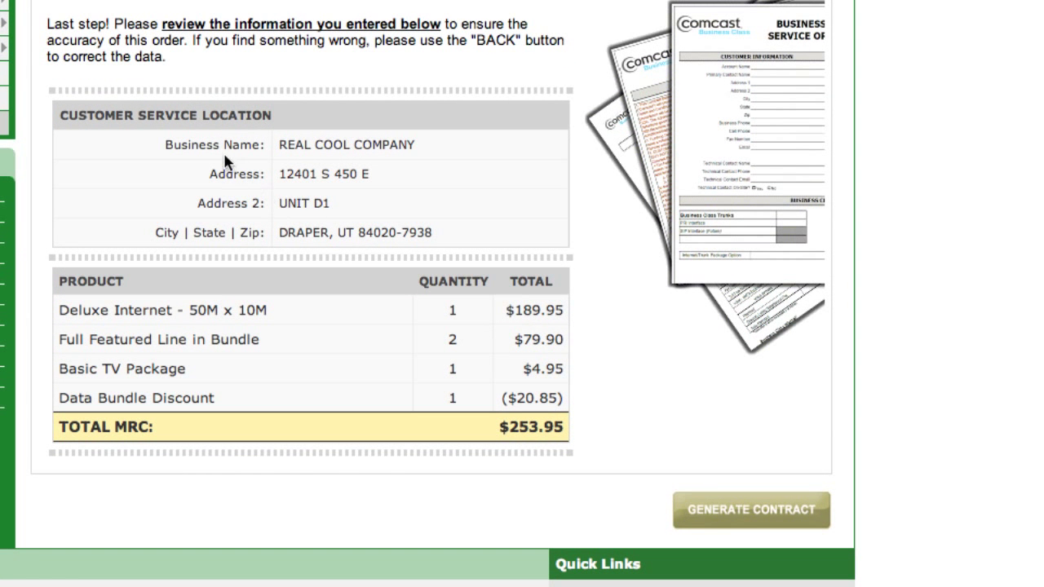
left_click_drag(227, 145, 484, 415)
left_click(422, 419)
scroll(454, 340, "down", 2)
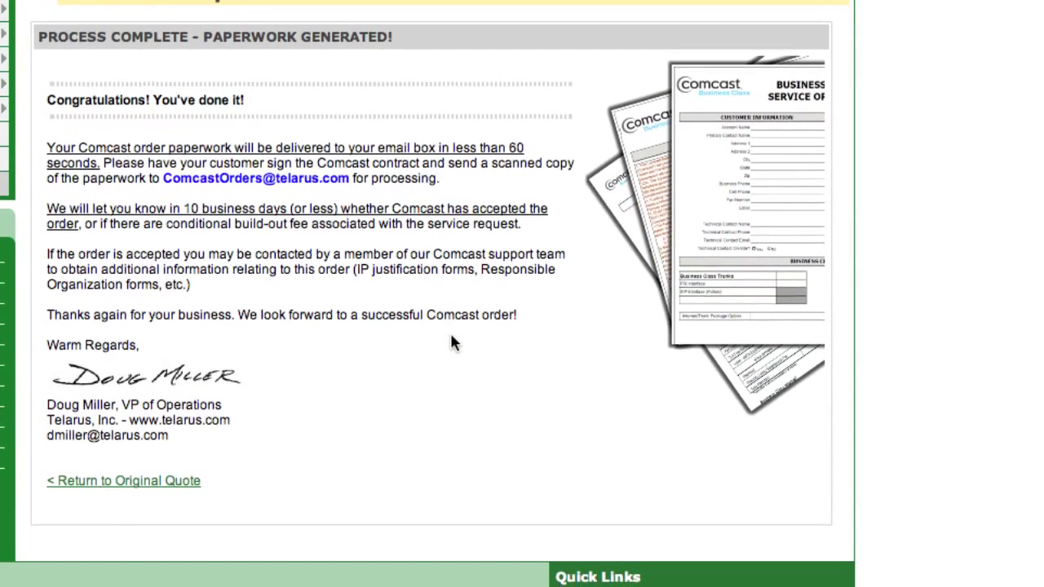
scroll(454, 343, "down", 1)
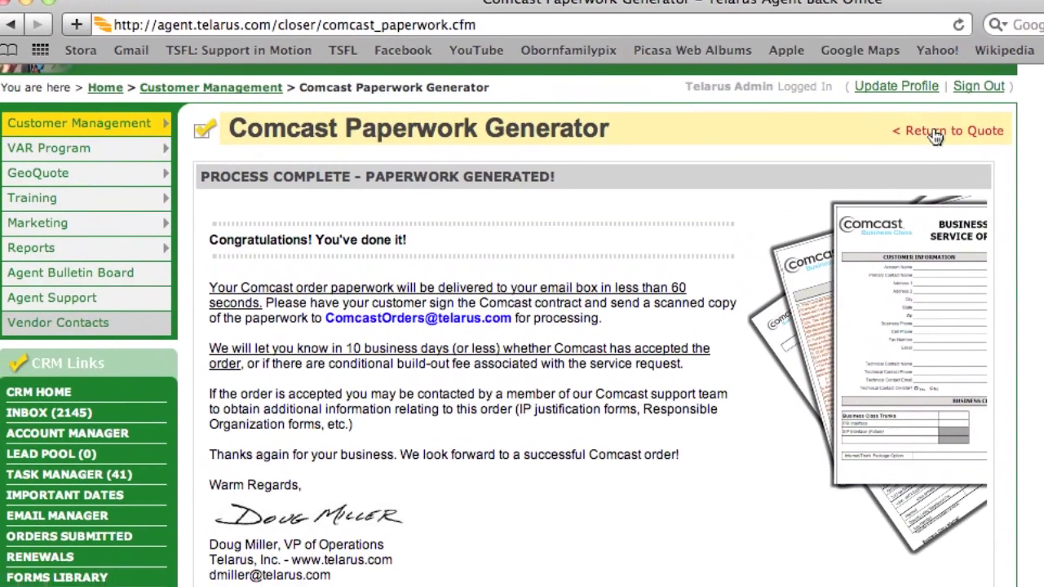
left_click(1004, 135)
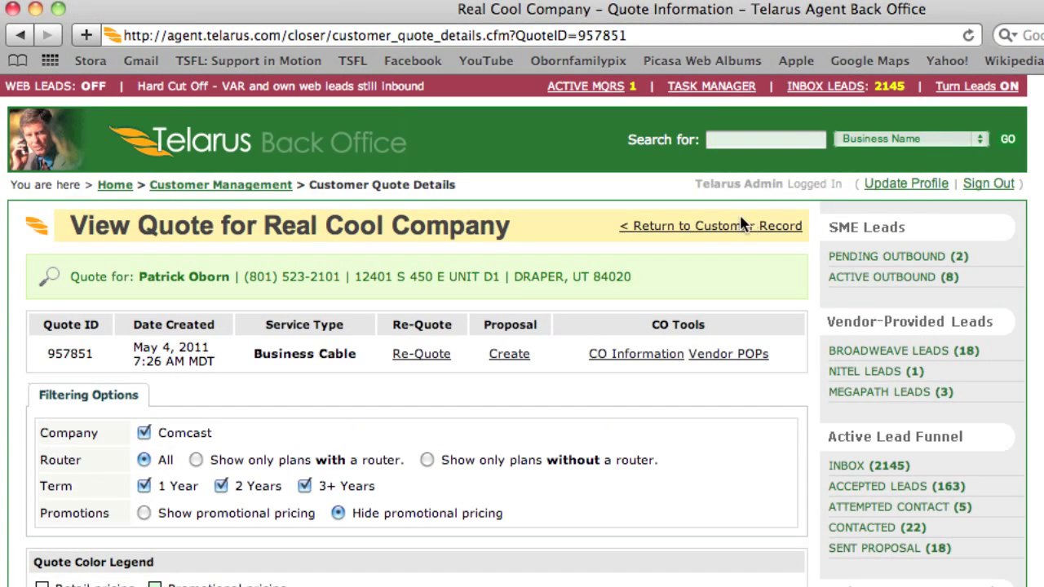
Return to Real Cool Company's record and open the attached Comcast_Paperwork_46253639.pdf
left_click(750, 226)
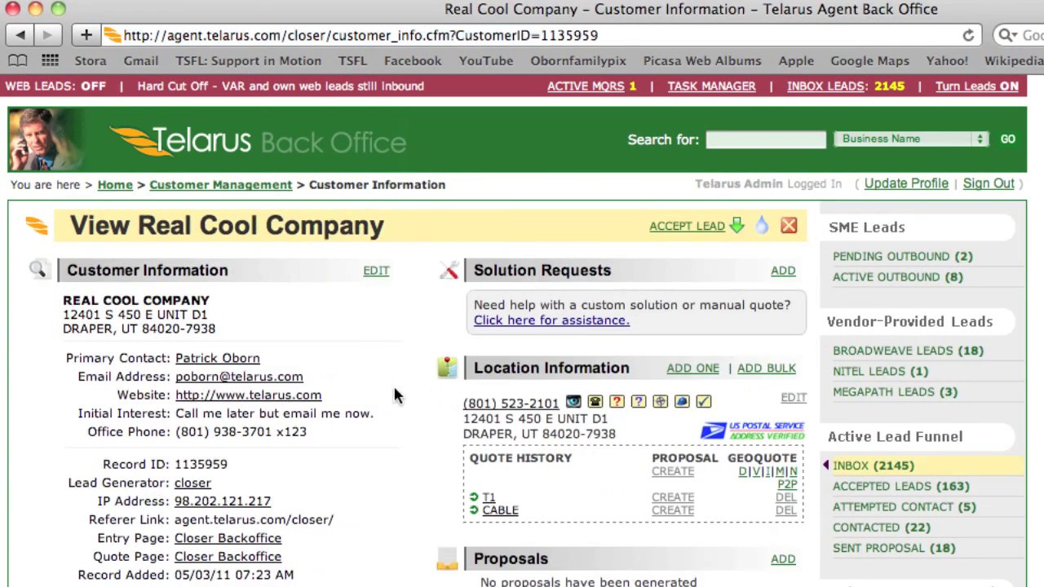
scroll(396, 384, "down", 10)
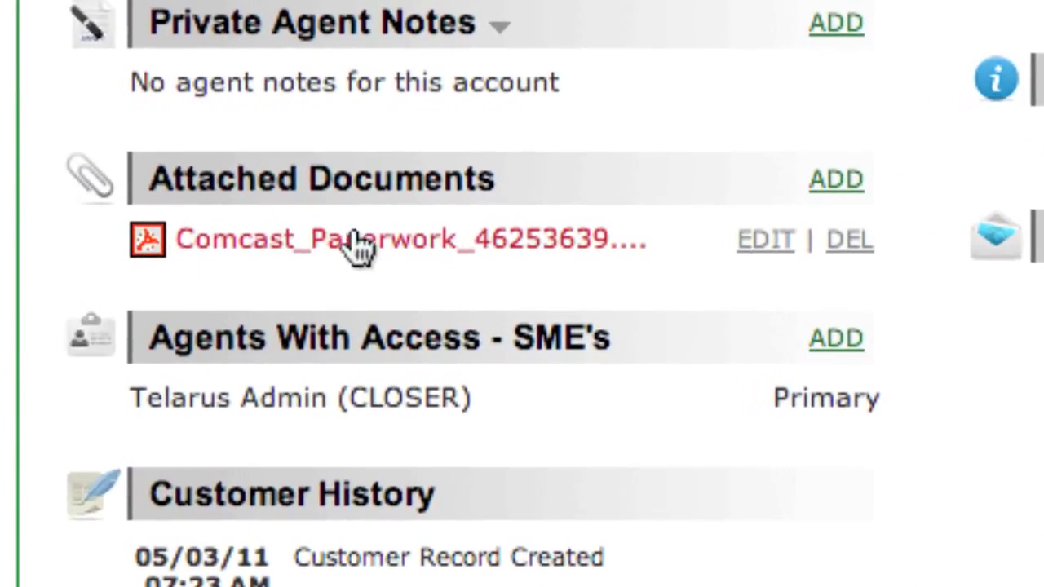
left_click(353, 259)
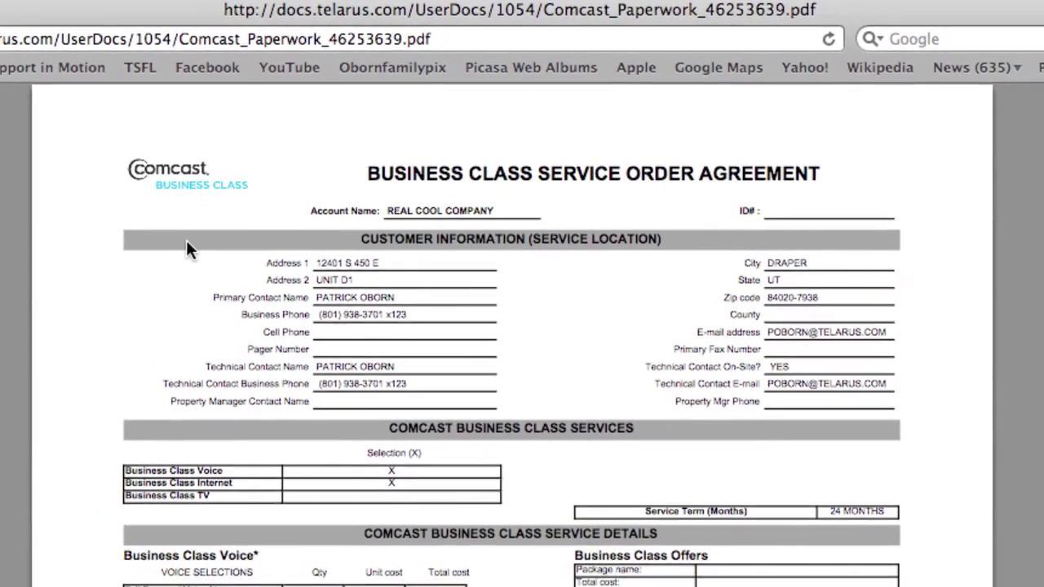
scroll(103, 300, "down", 5)
scroll(189, 242, "down", 5)
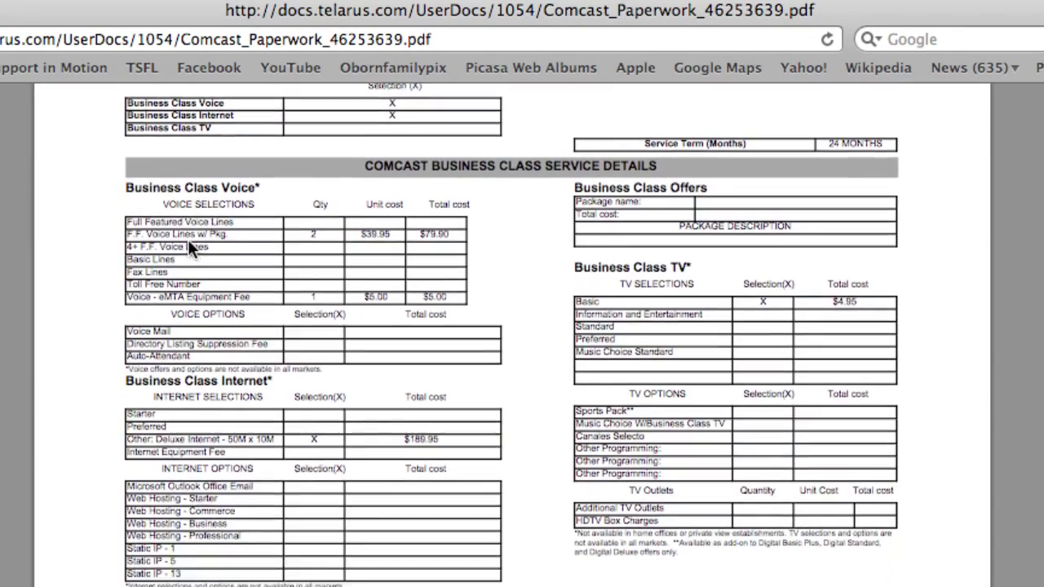
scroll(188, 242, "down", 15)
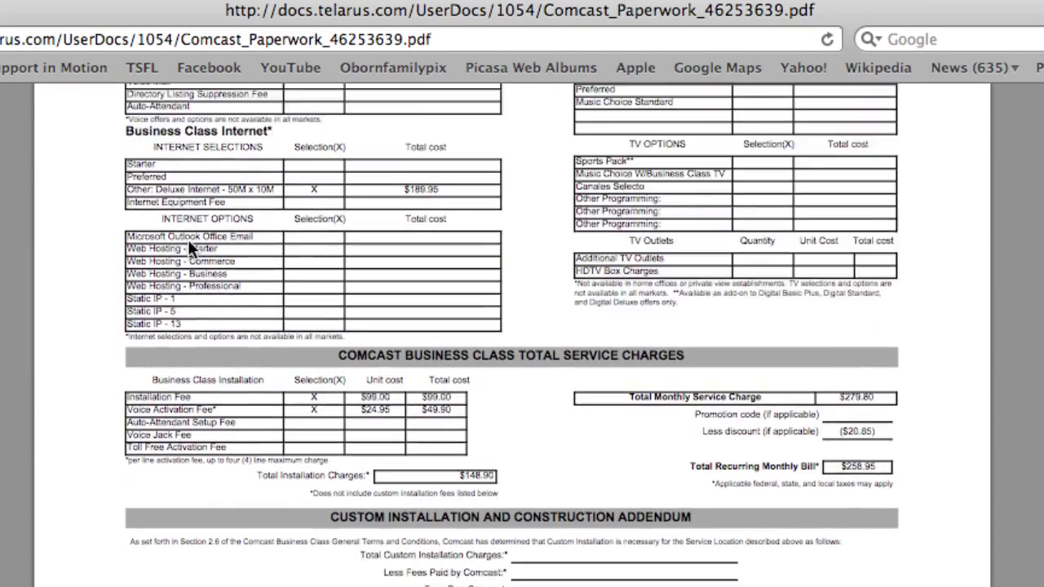
scroll(188, 242, "down", 20)
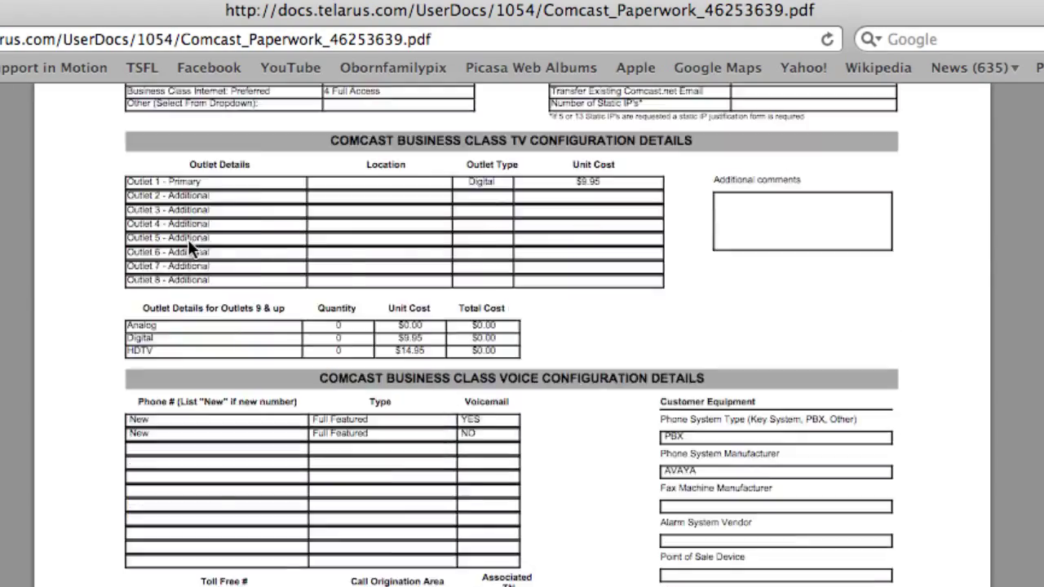
scroll(188, 242, "down", 20)
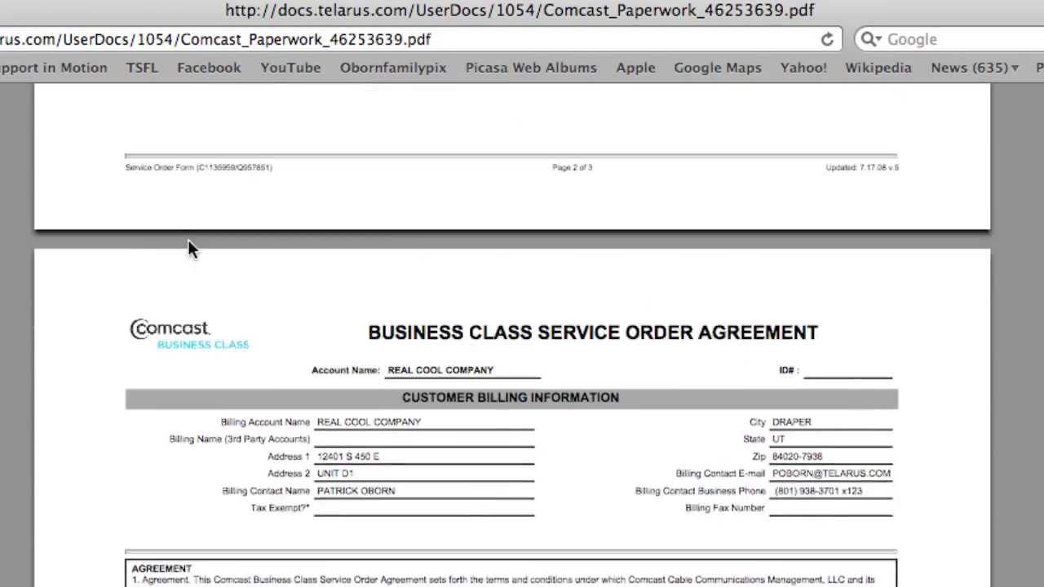
scroll(189, 242, "down", 2)
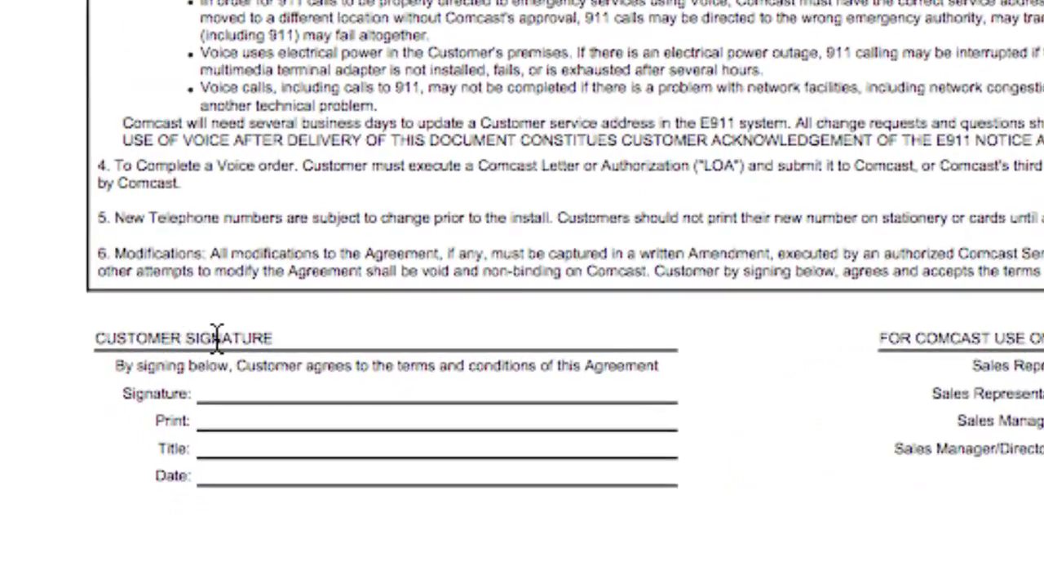
key("super+a")
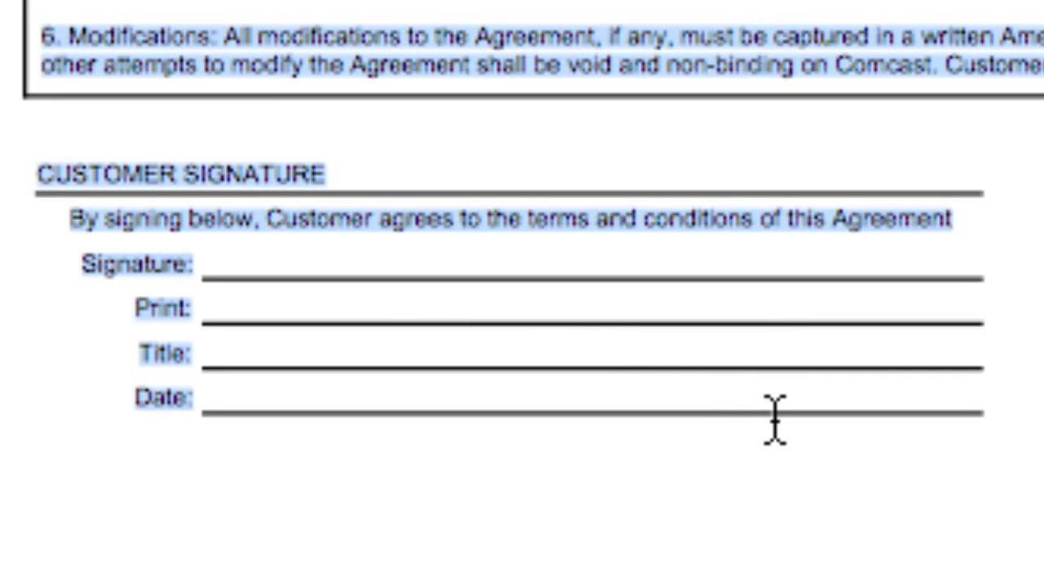
left_click(775, 420)
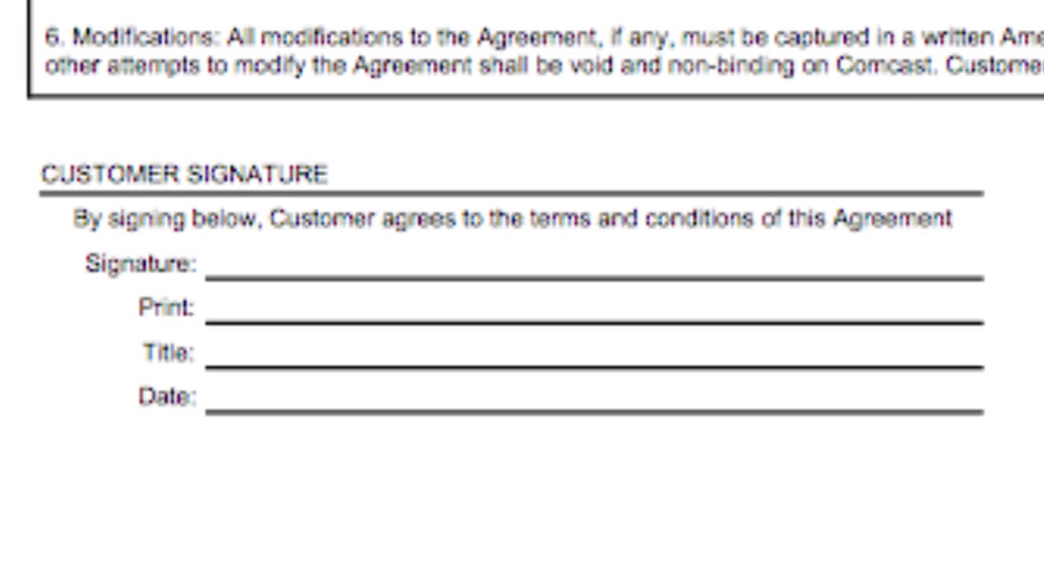
left_click_drag(371, 96, 545, 95)
left_click(547, 95)
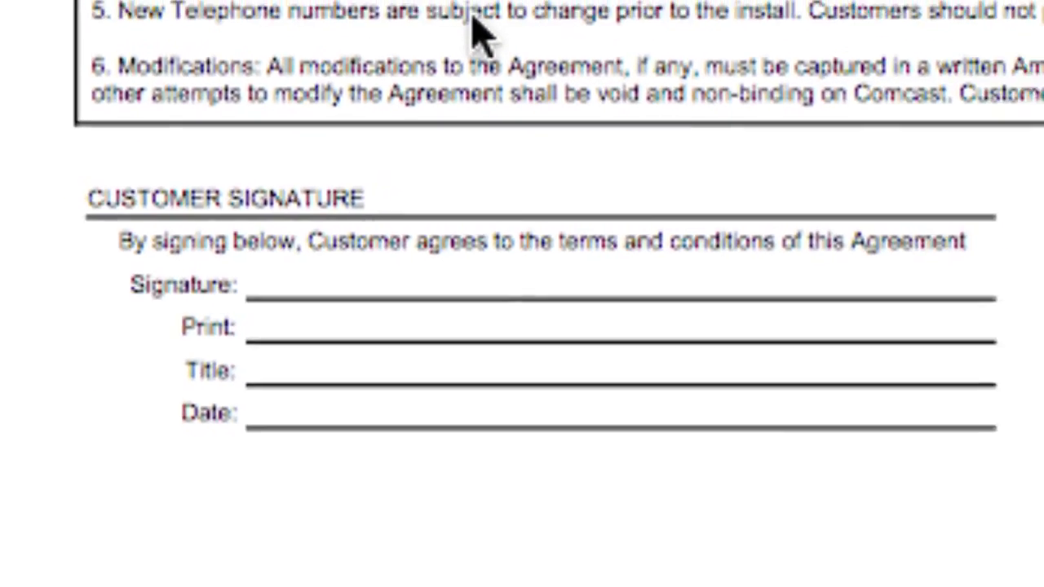
scroll(269, 188, "down", 10)
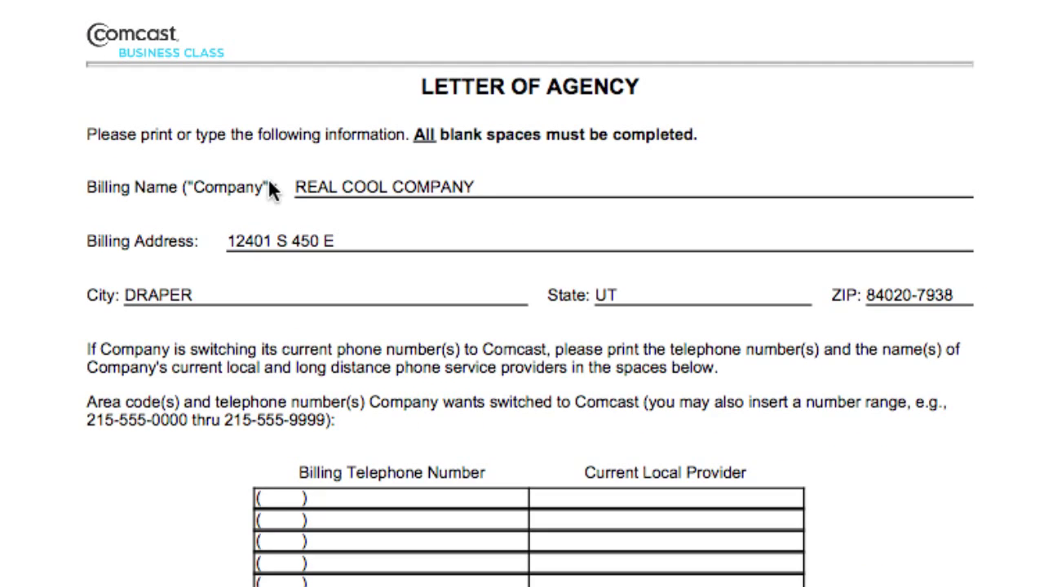
triple_click(542, 78)
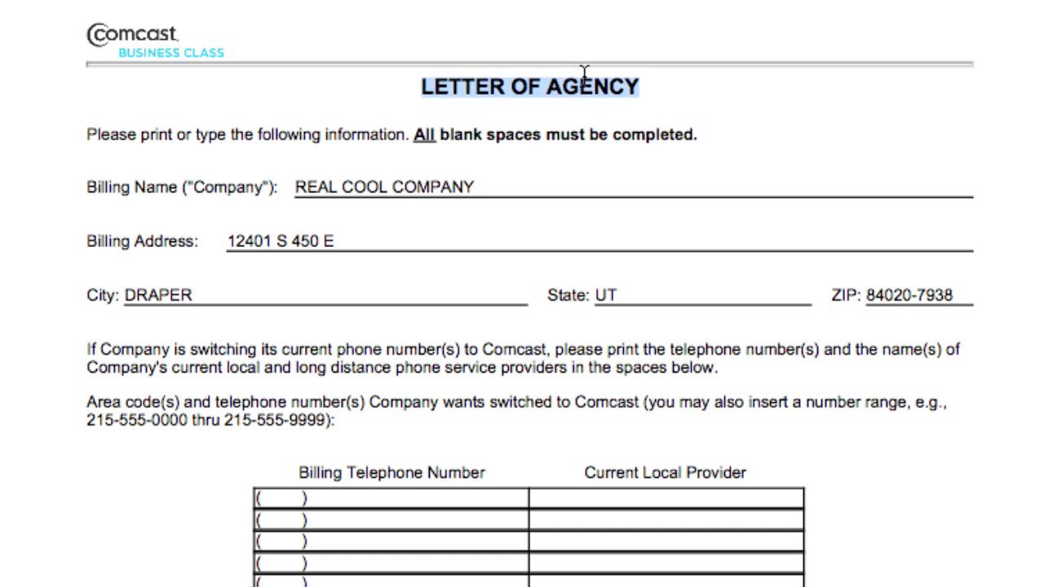
scroll(463, 115, "down", 10)
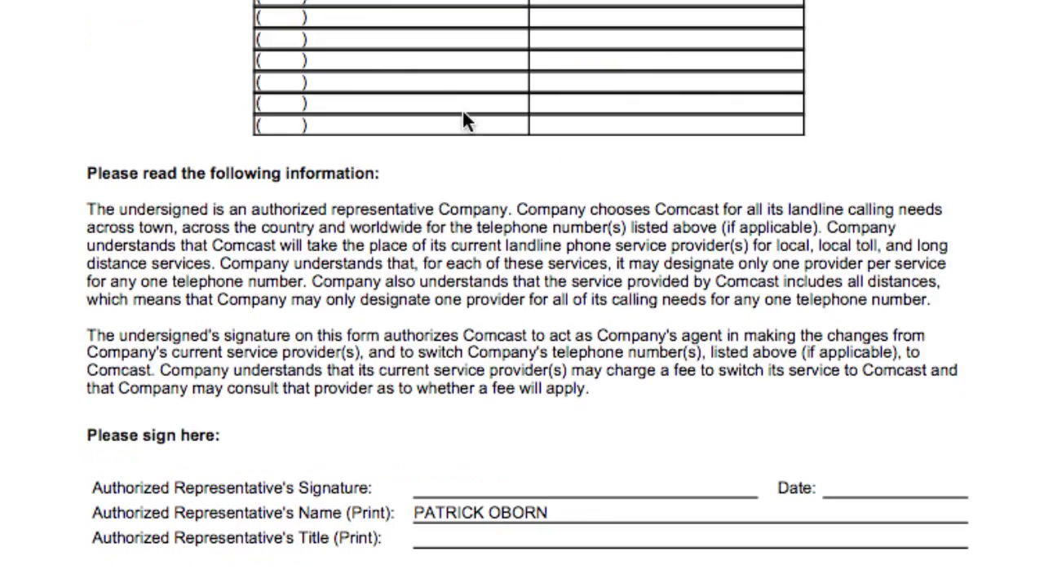
scroll(463, 118, "up", 10)
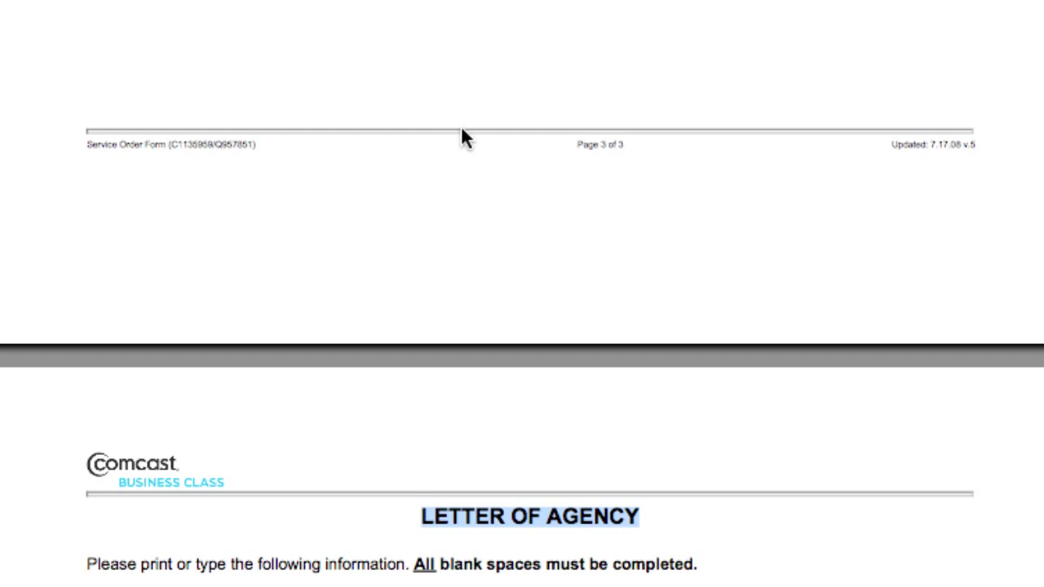
scroll(463, 130, "up", 15)
scroll(462, 138, "up", 20)
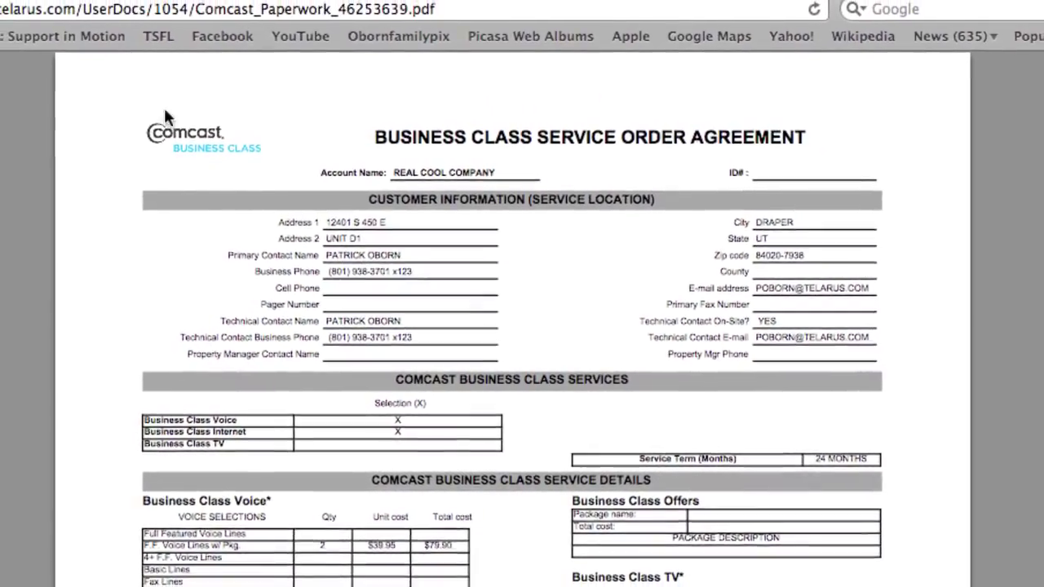
left_click_drag(532, 29, 5, 29)
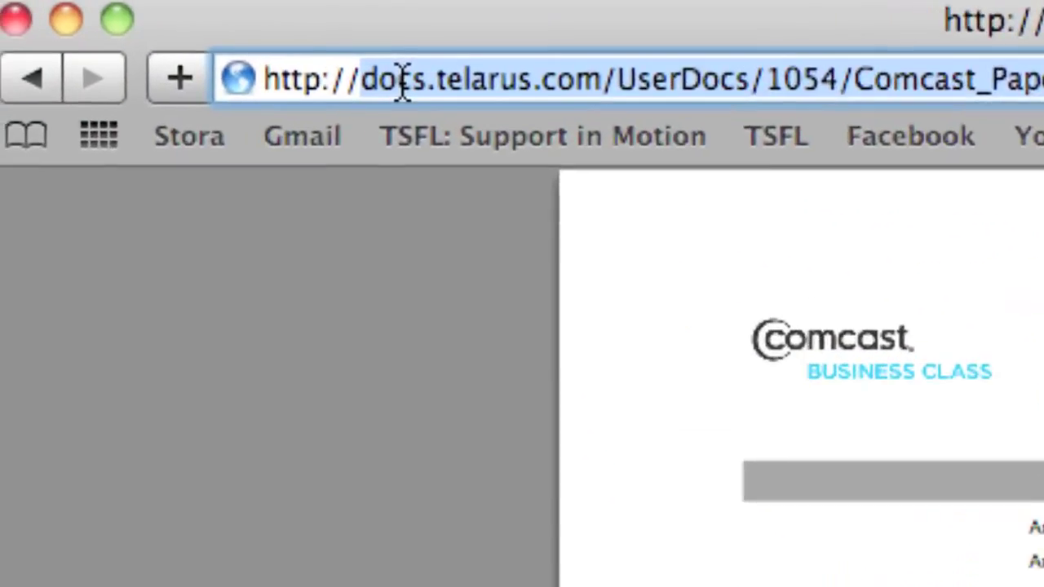
type("www.t")
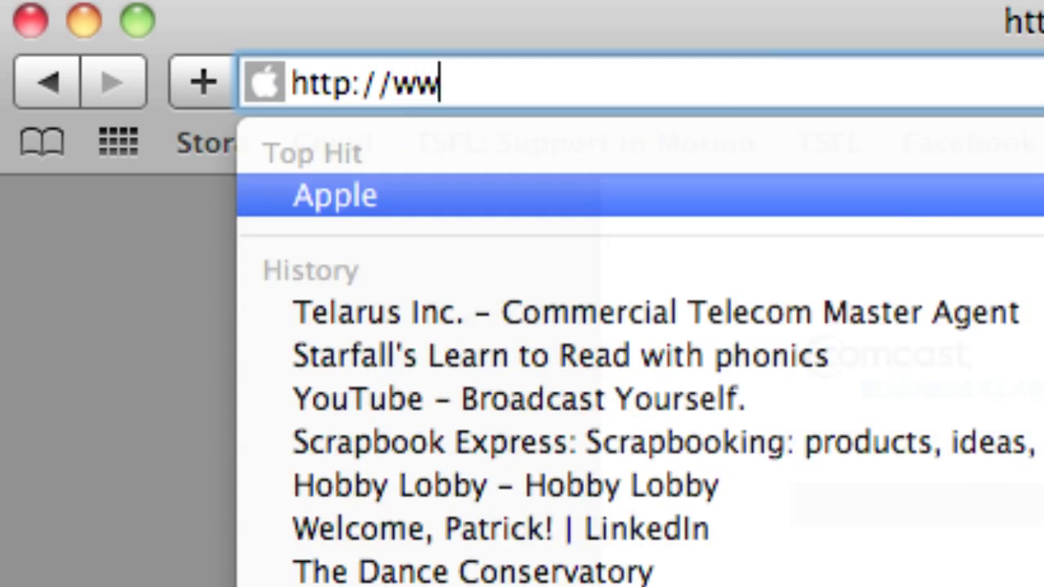
key("Return")
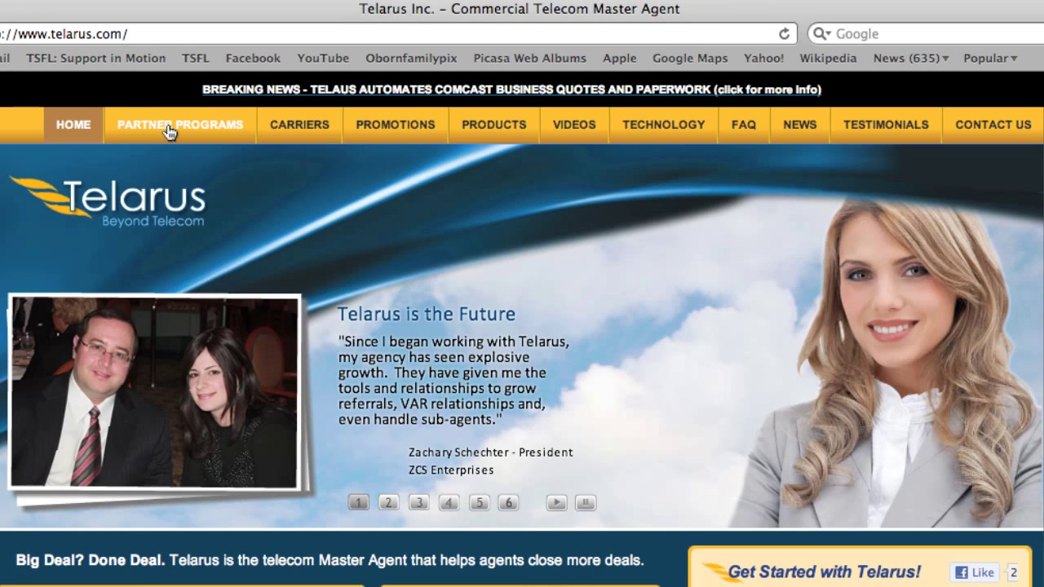
left_click(169, 133)
scroll(708, 382, "down", 3)
scroll(707, 387, "down", 5)
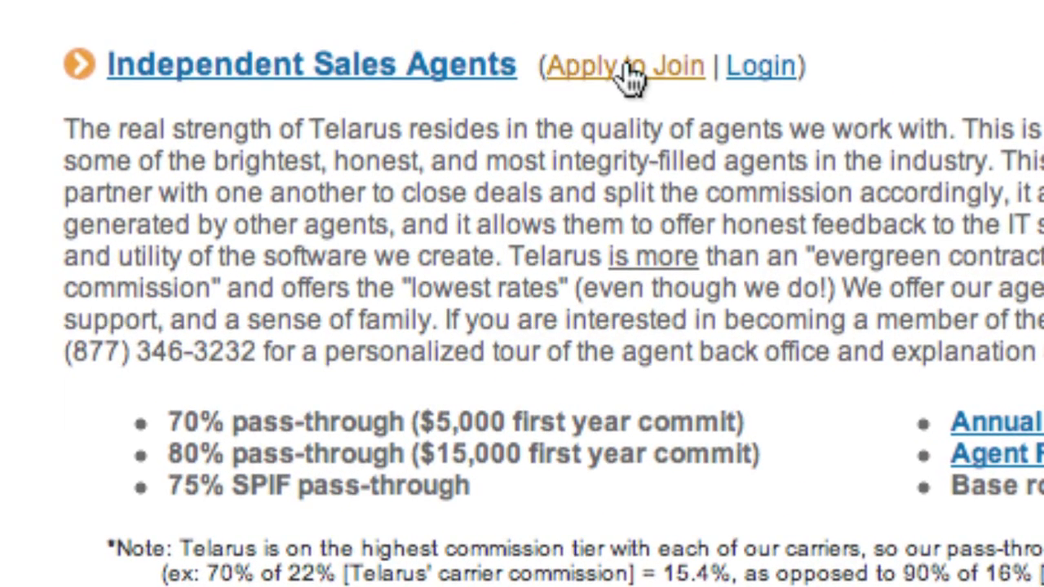
left_click(632, 71)
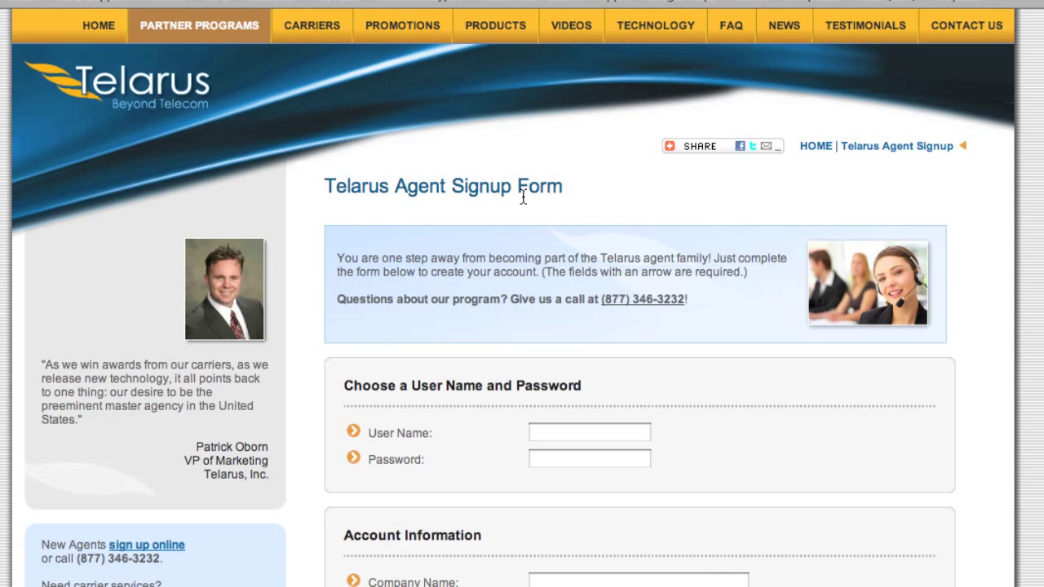
Highlight the new-agent signup phone number on the Agent Signup Form page
scroll(523, 196, "down", 5)
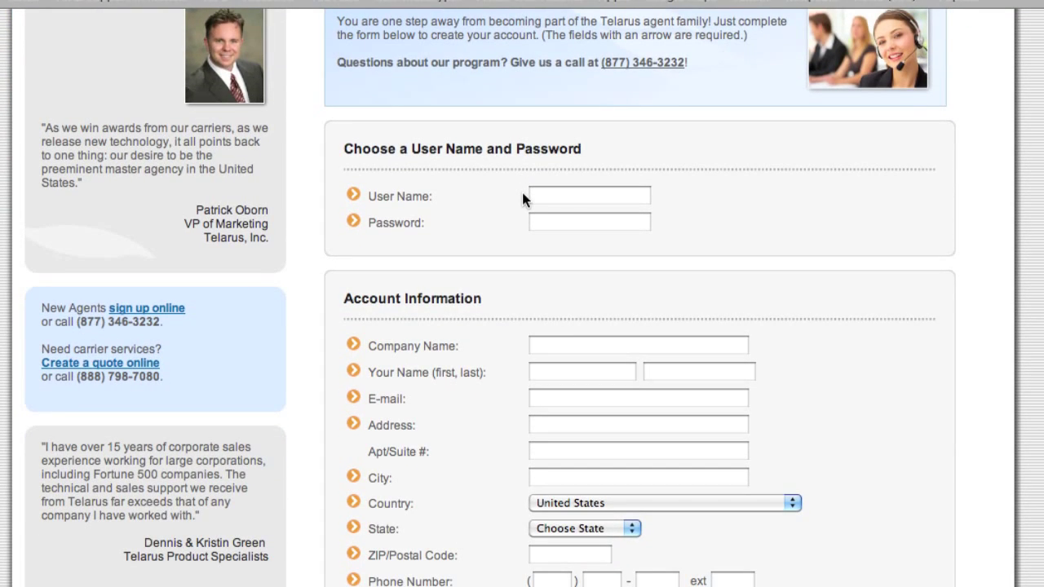
scroll(522, 196, "down", 2)
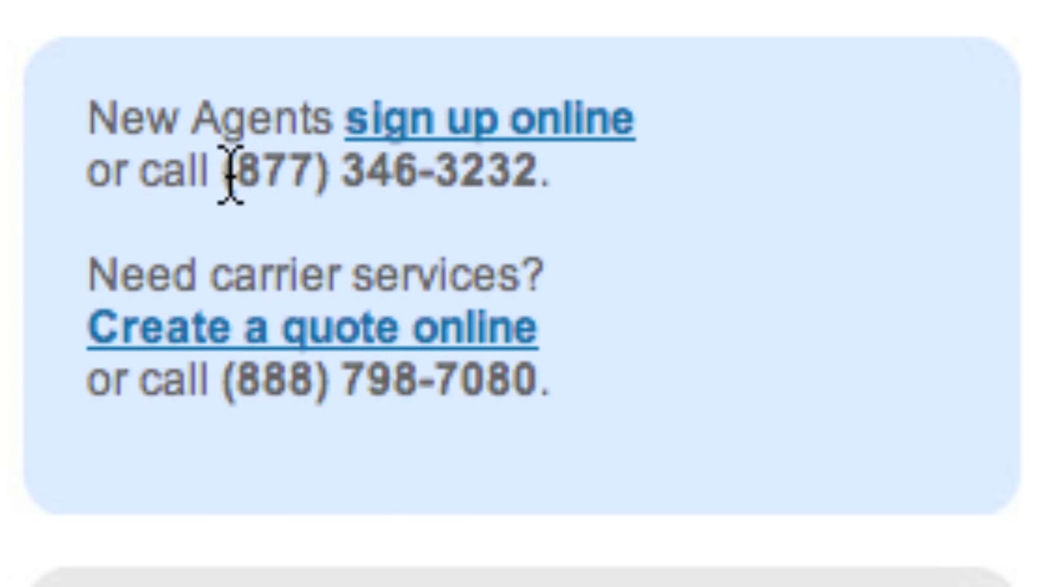
left_click_drag(82, 248, 128, 248)
left_click_drag(383, 173, 629, 205)
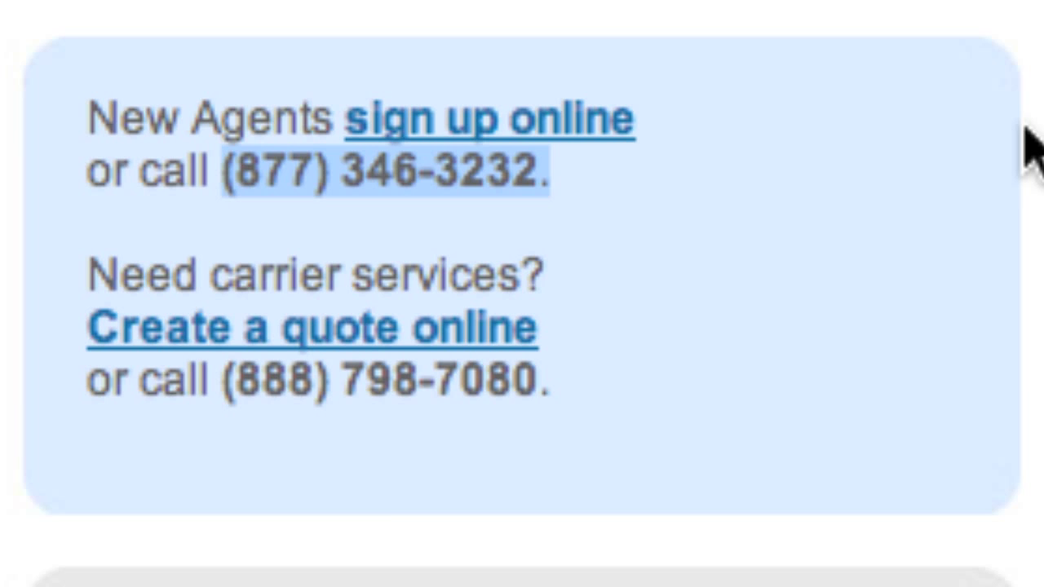
scroll(1026, 145, "up", 10)
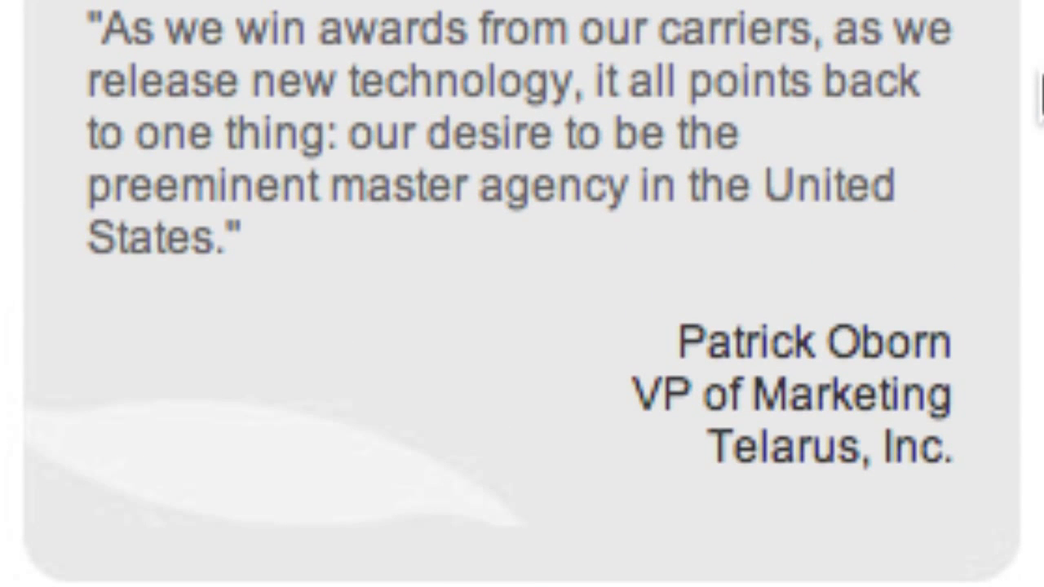
scroll(1040, 96, "up", 2)
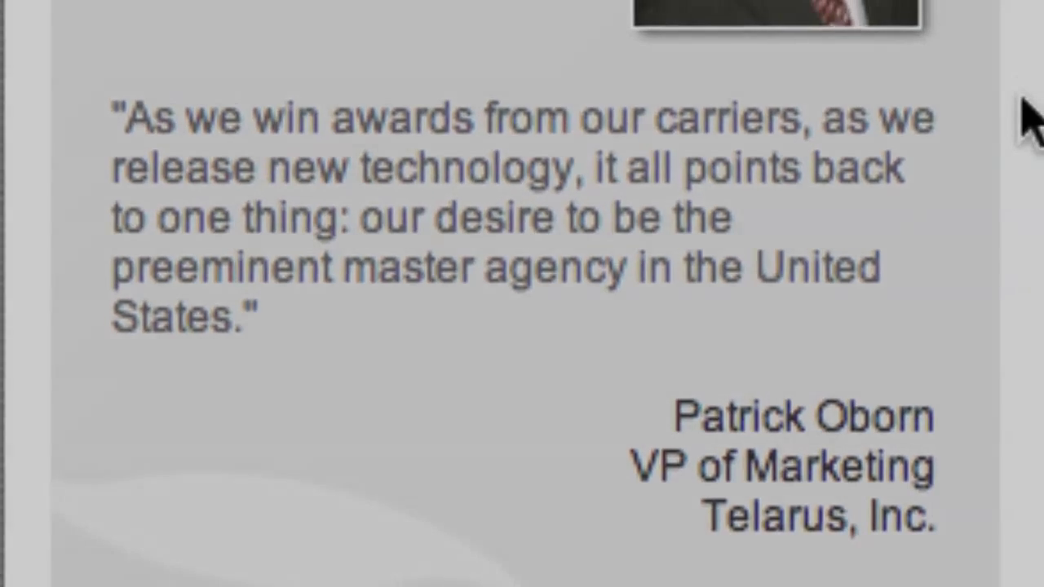